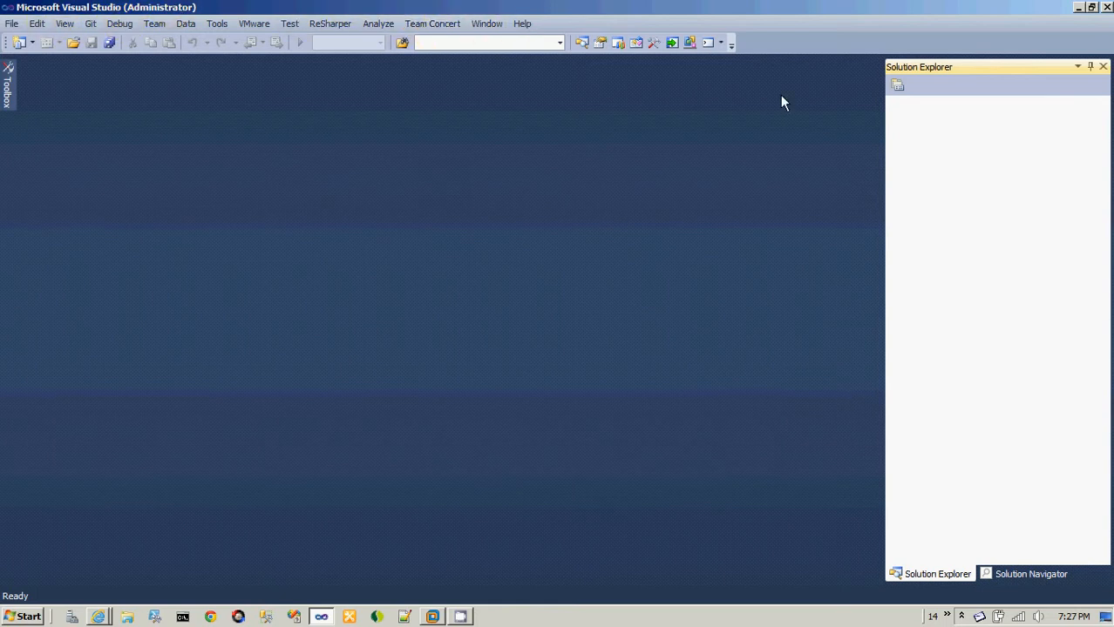
# Show the Team Concert Team Artifacts window and dock it as a separate pane beside the Toolbox.
pyautogui.click(454, 27)
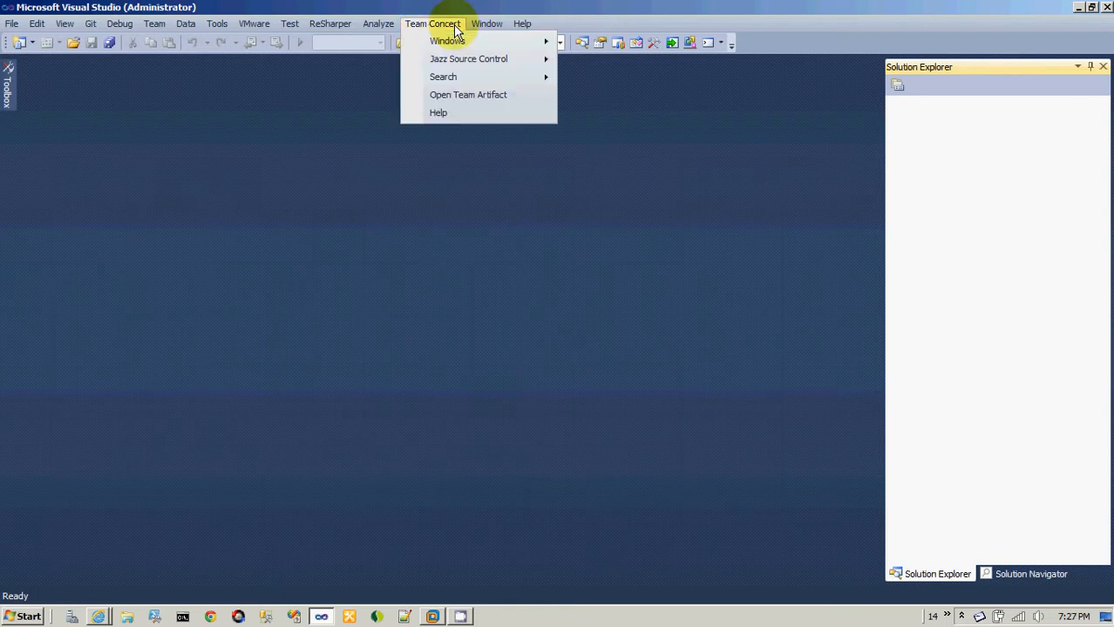
pyautogui.moveTo(455, 41)
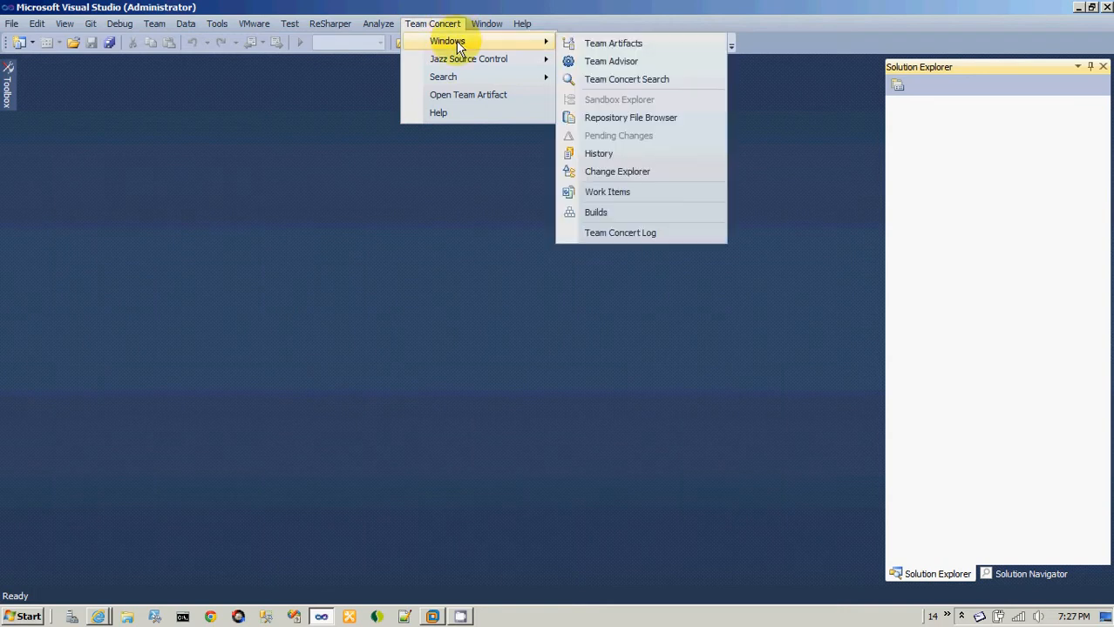
pyautogui.click(607, 48)
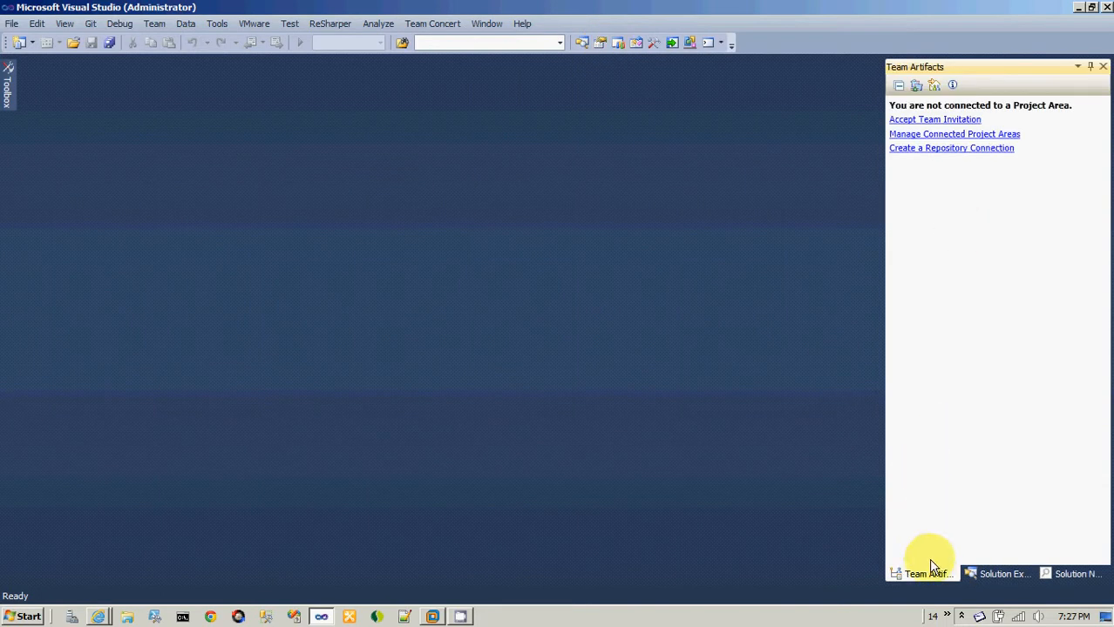
pyautogui.moveTo(926, 573); pyautogui.dragTo(44, 322)
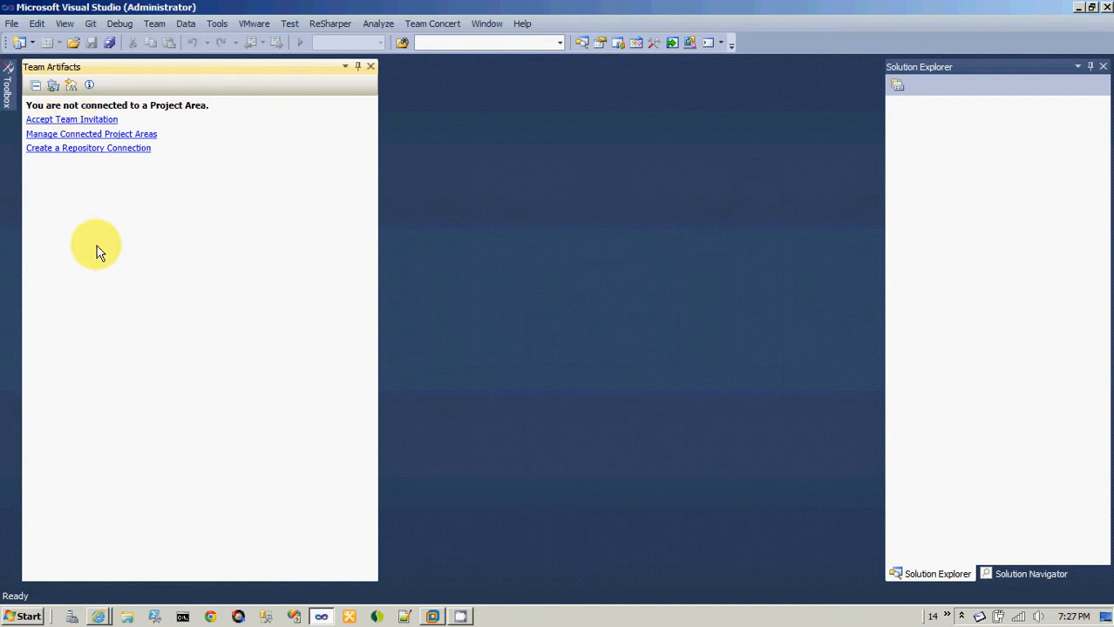
pyautogui.click(88, 150)
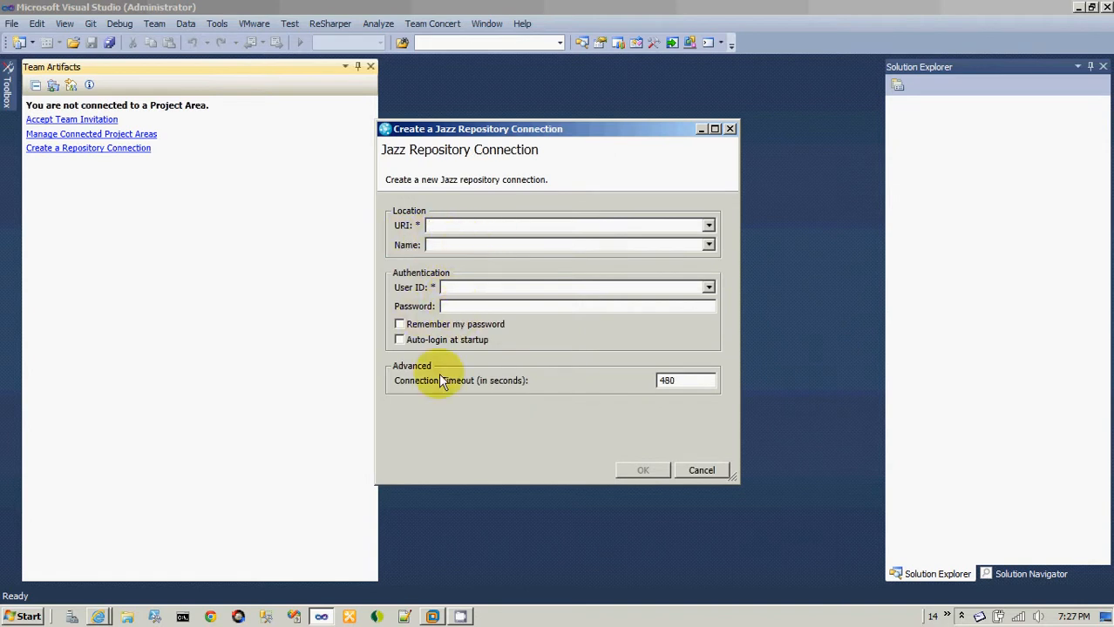
pyautogui.click(100, 617)
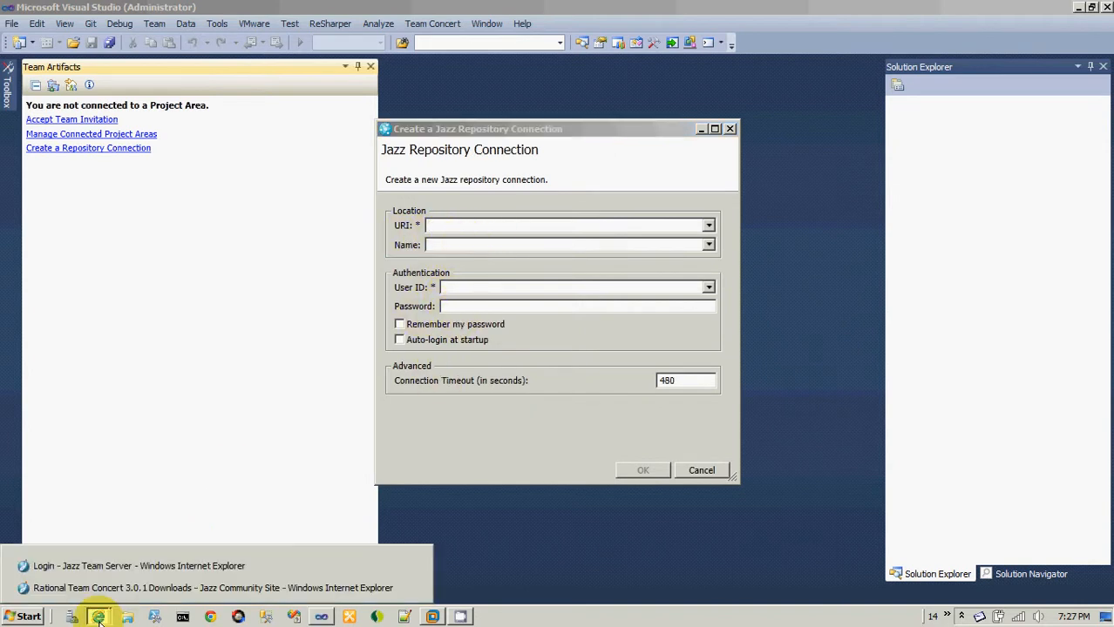
pyautogui.click(98, 570)
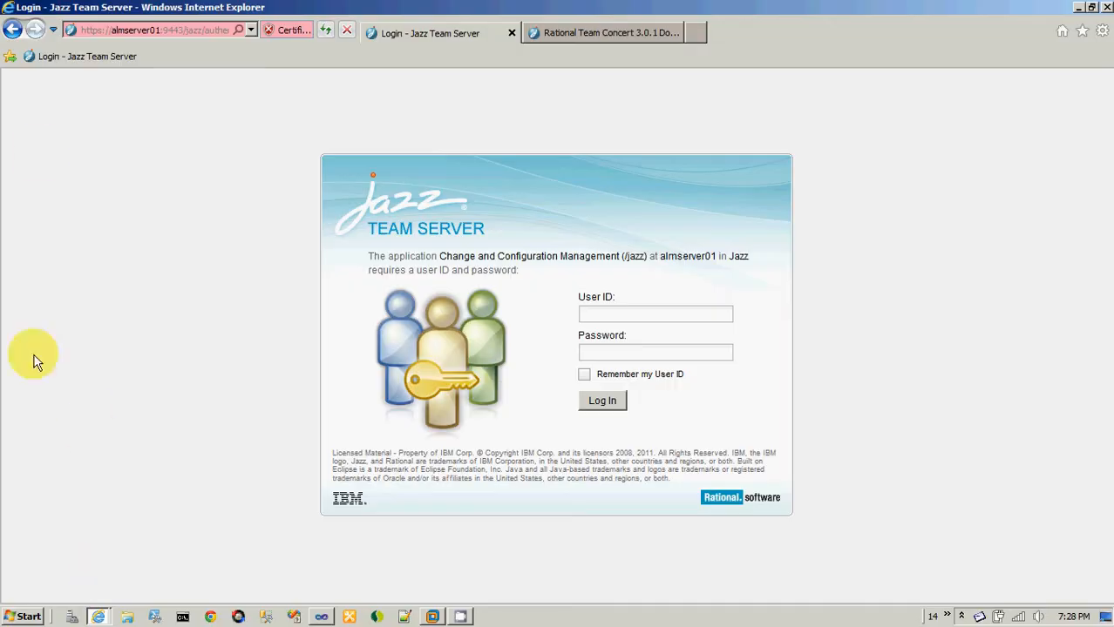
pyautogui.click(191, 29)
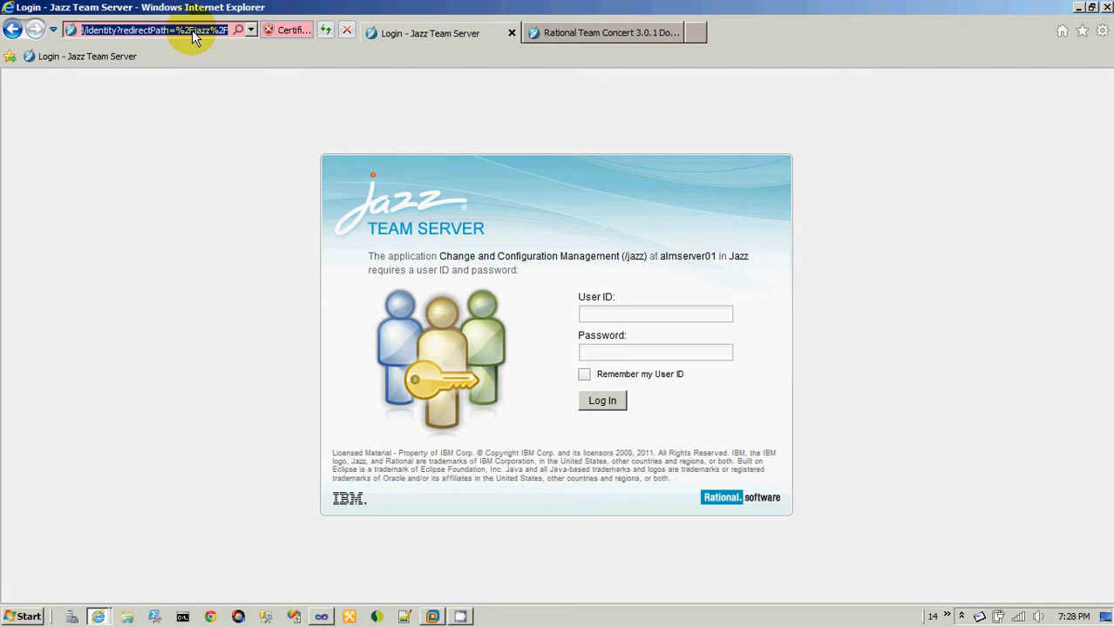
pyautogui.press('End')
pyautogui.hotkey('ctrl', 'shift', 'Left')
pyautogui.hotkey('ctrl', 'shift', 'Left')
pyautogui.hotkey('ctrl', 'shift', 'Left')
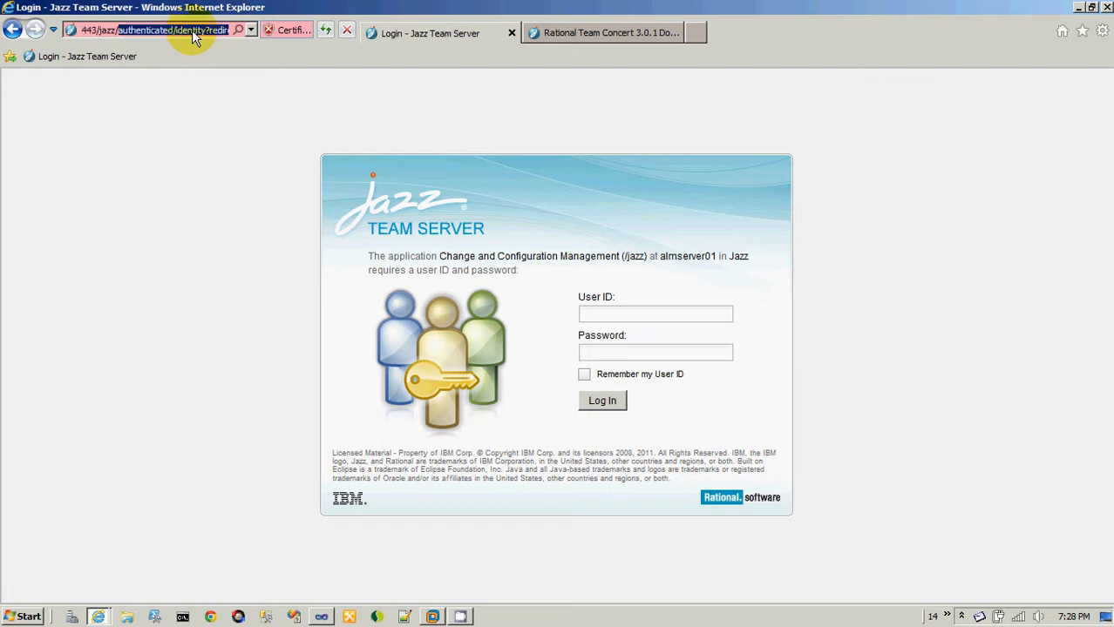
pyautogui.press('BackSpace')
pyautogui.hotkey('shift', 'Home')
pyautogui.hotkey('ctrl', 'c')
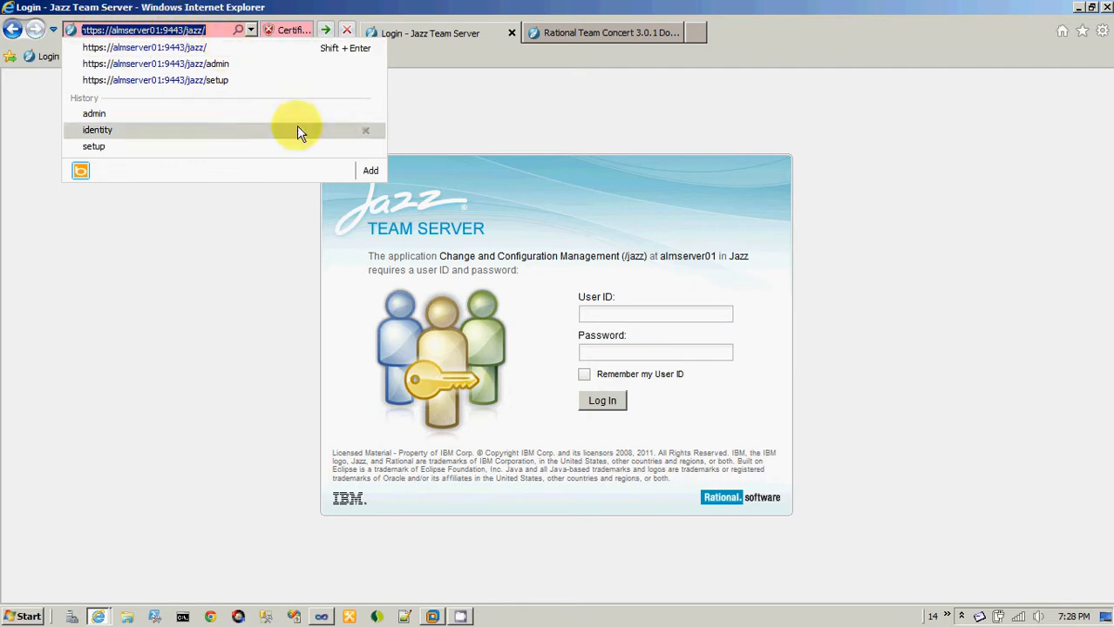
pyautogui.click(224, 324)
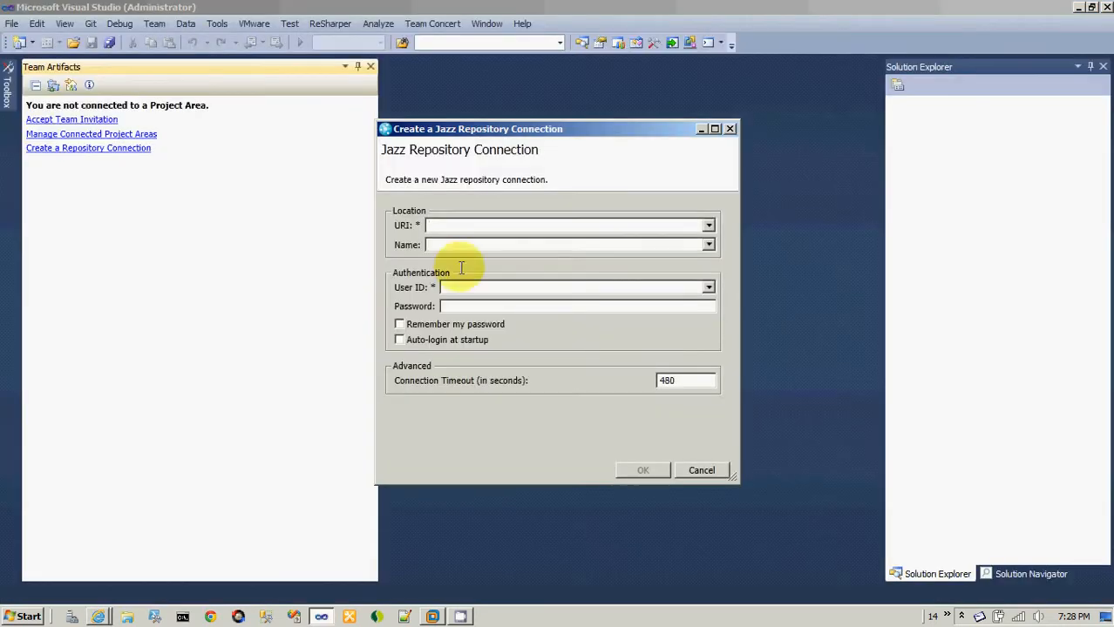
pyautogui.click(440, 227)
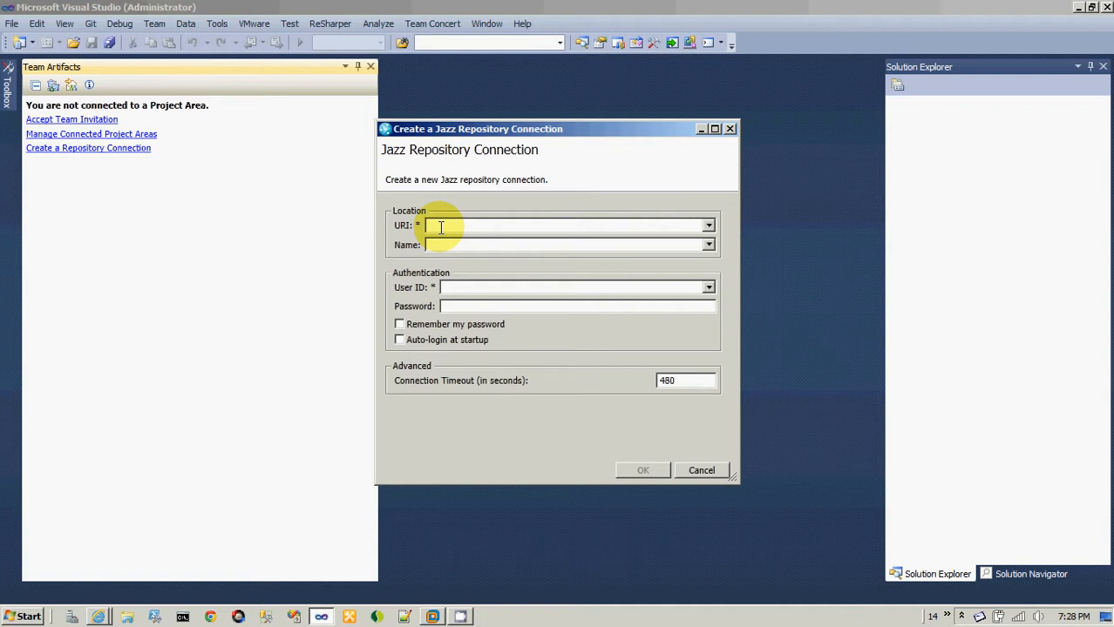
pyautogui.hotkey('ctrl', 'v')
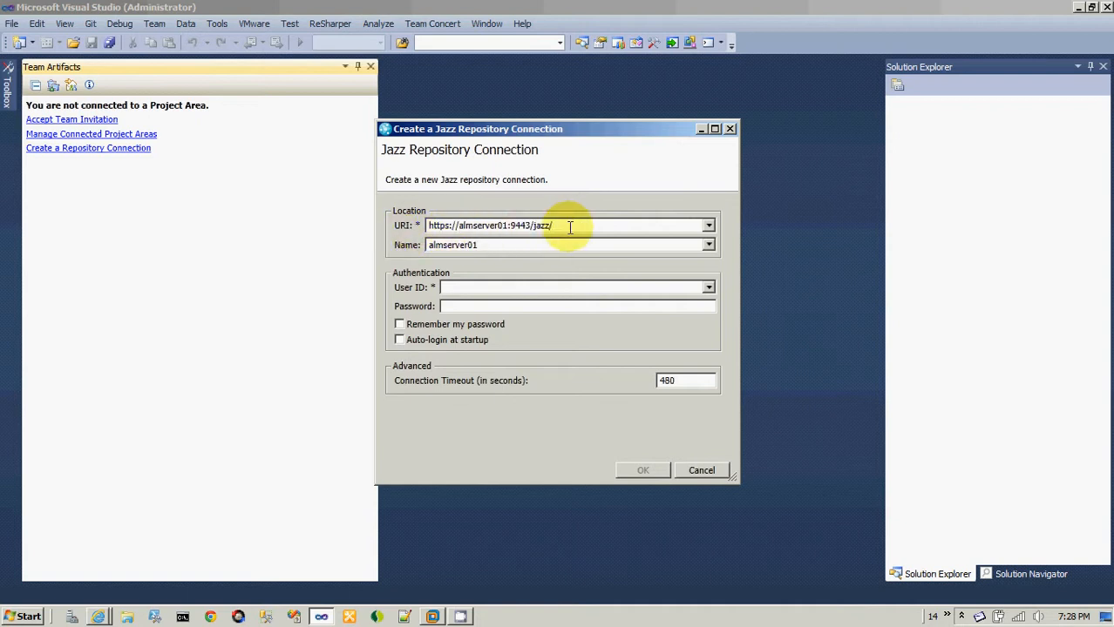
pyautogui.click(532, 290)
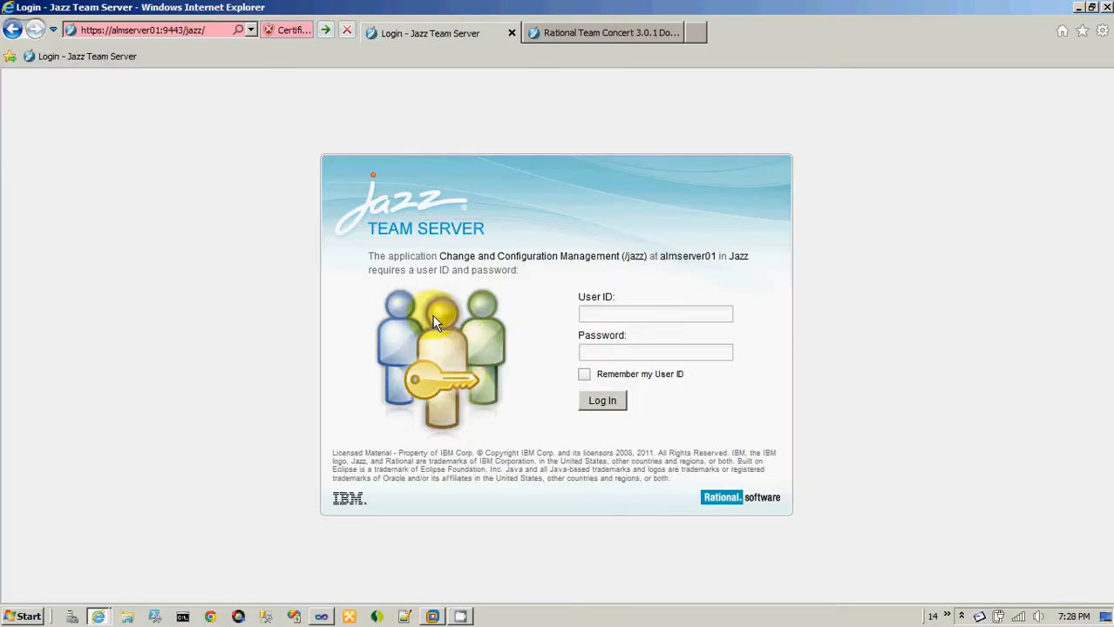
# Fill in the Jazz Team Server login in Internet Explorer with the personal user ID and the account password.
pyautogui.click(602, 316)
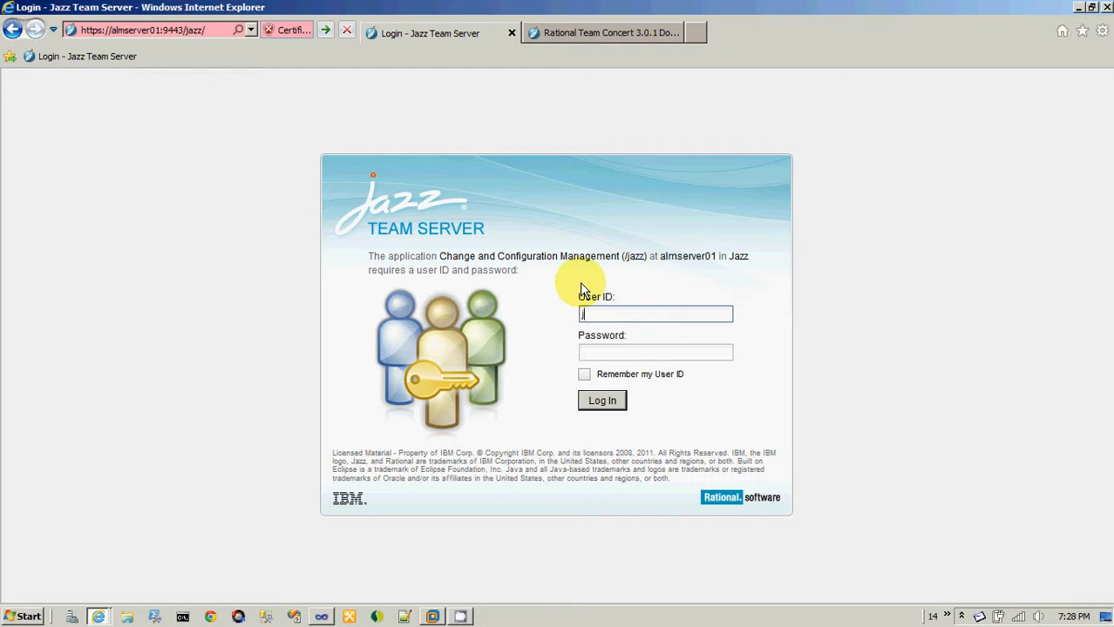
pyautogui.press('Tab')
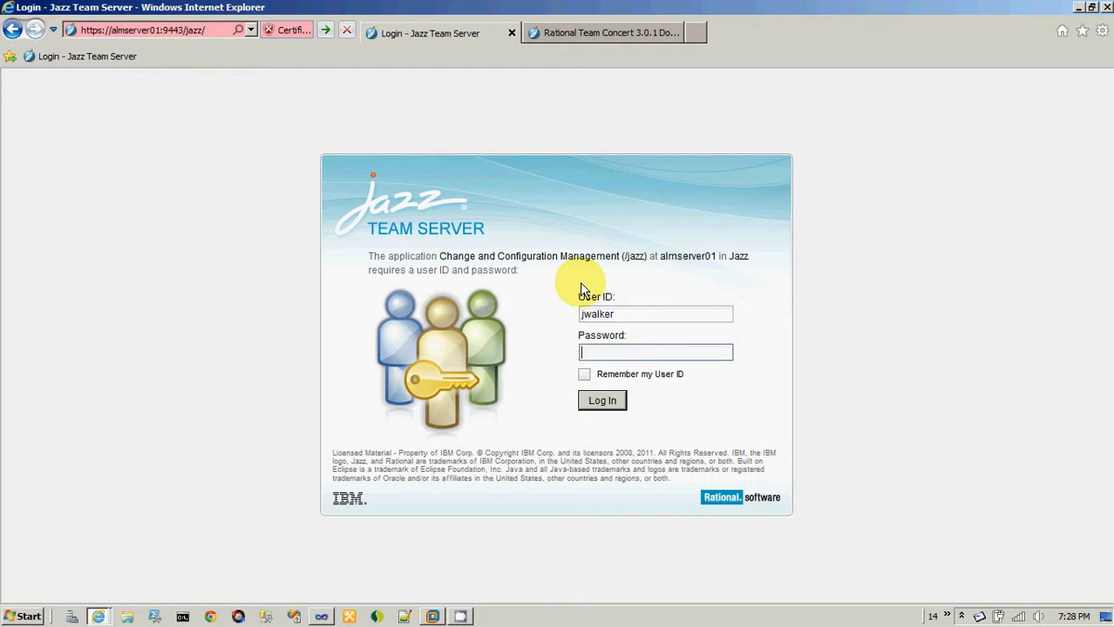
pyautogui.hotkey('shift', 'Left')
pyautogui.hotkey('shift', 'Left')
pyautogui.hotkey('shift', 'Left')
pyautogui.hotkey('shift', 'Left')
pyautogui.hotkey('shift', 'Left')
pyautogui.hotkey('shift', 'Left')
pyautogui.hotkey('shift', 'Left')
pyautogui.hotkey('shift', 'Left')
pyautogui.hotkey('shift', 'Left')
pyautogui.hotkey('shift', 'Left')
pyautogui.doubleClick(629, 318)
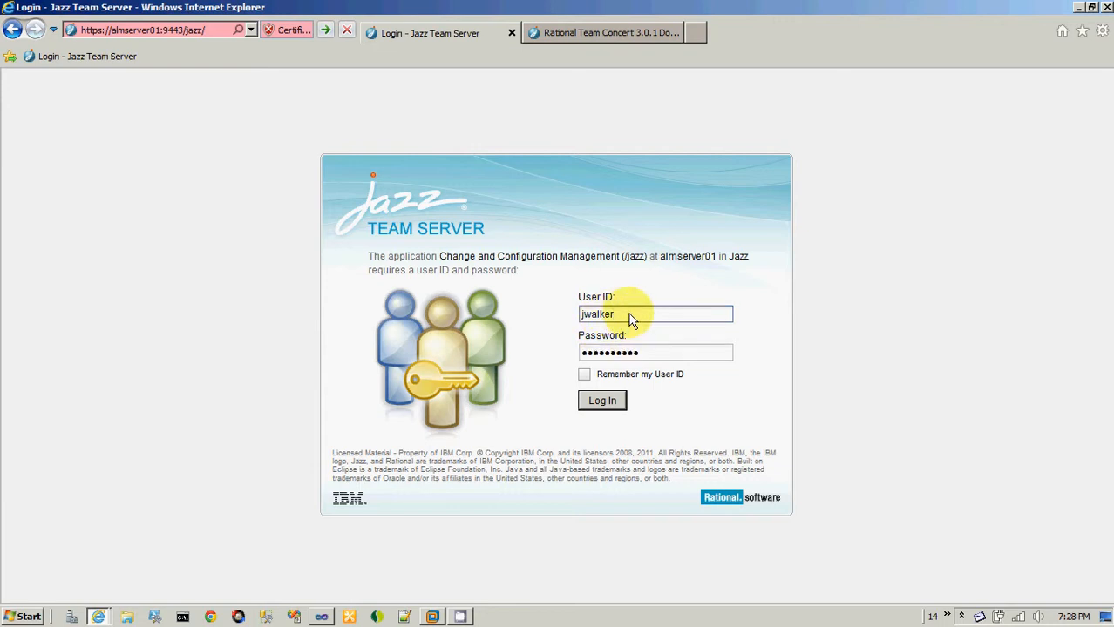
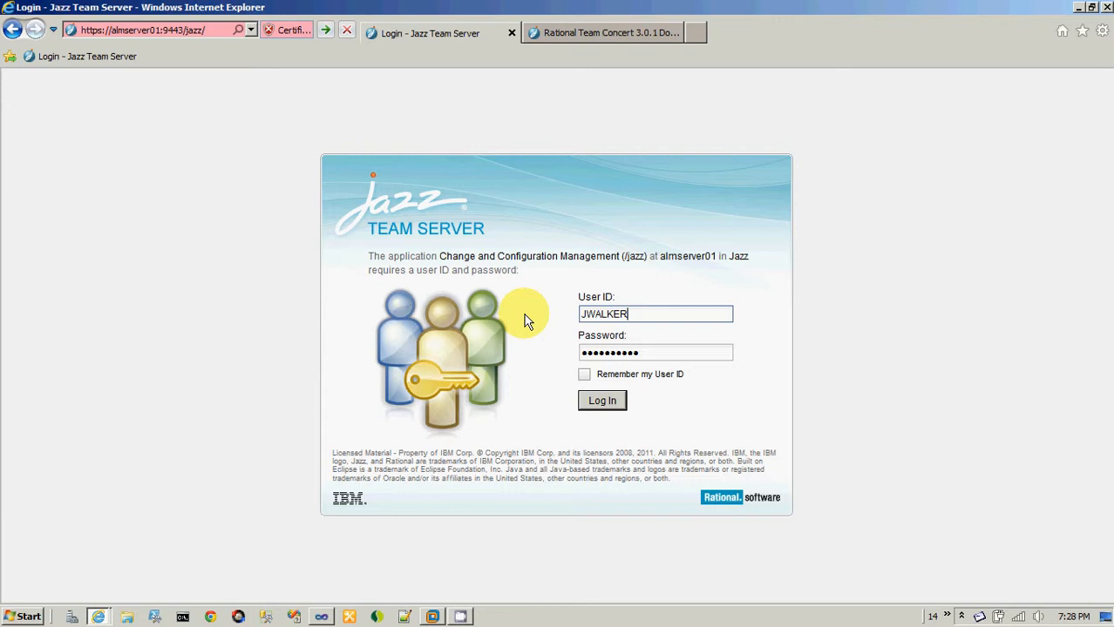
# Re-enter the personal user ID in lowercase and the account password, and try to log in to Jazz Team Server.
pyautogui.hotkey('ctrl', 'a')
pyautogui.press('BackSpace')
pyautogui.press('Tab')
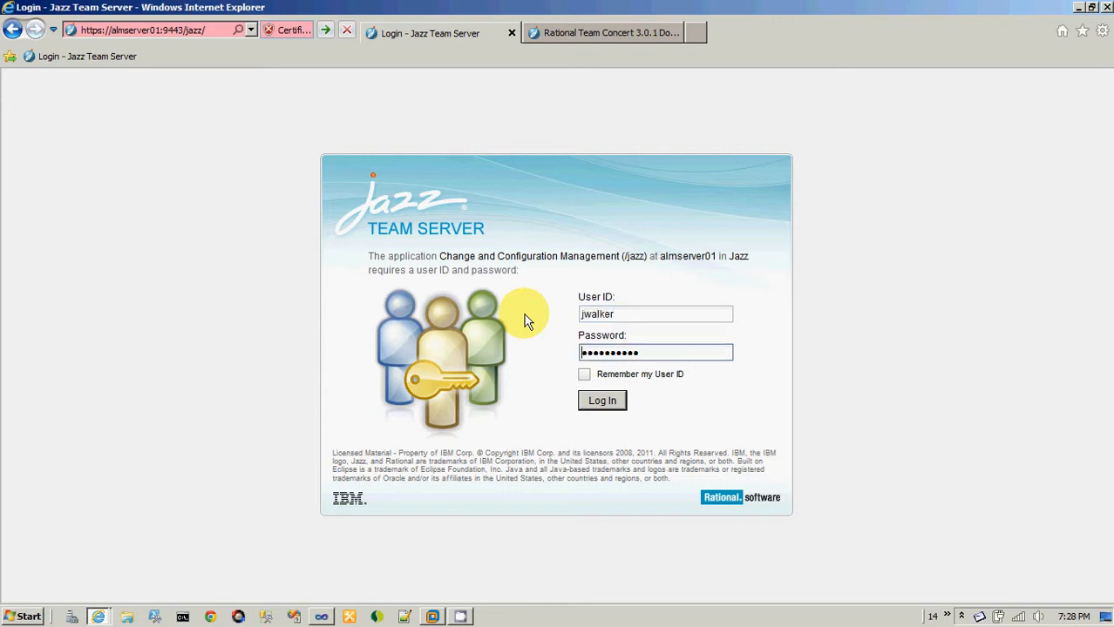
pyautogui.hotkey('ctrl', 'a')
pyautogui.press('BackSpace')
pyautogui.write('**********')
pyautogui.click(614, 402)
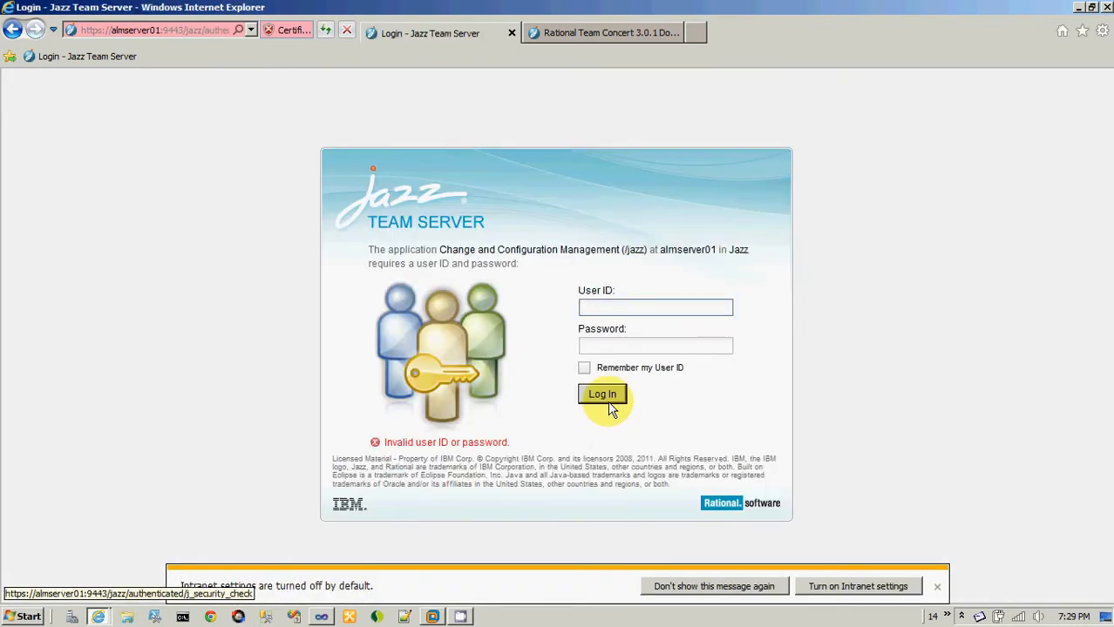
# Log in to Jazz Team Server with the user ID Sysop and its account password.
pyautogui.click(595, 308)
pyautogui.write('Sysop')
pyautogui.press('Tab')
pyautogui.write('s••••••••')
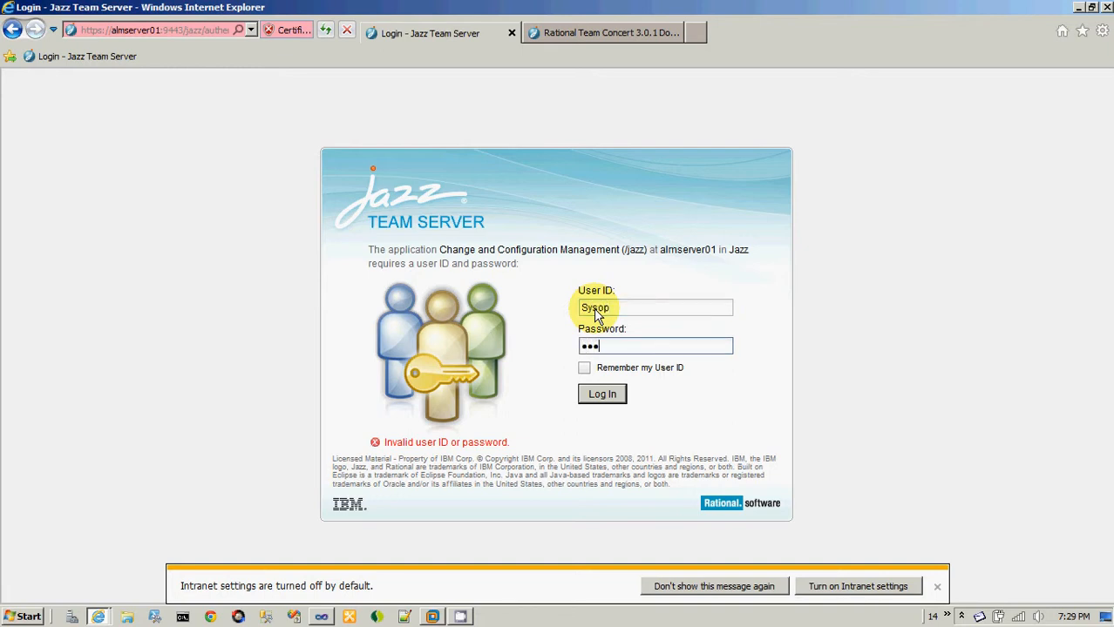
pyautogui.write('•')
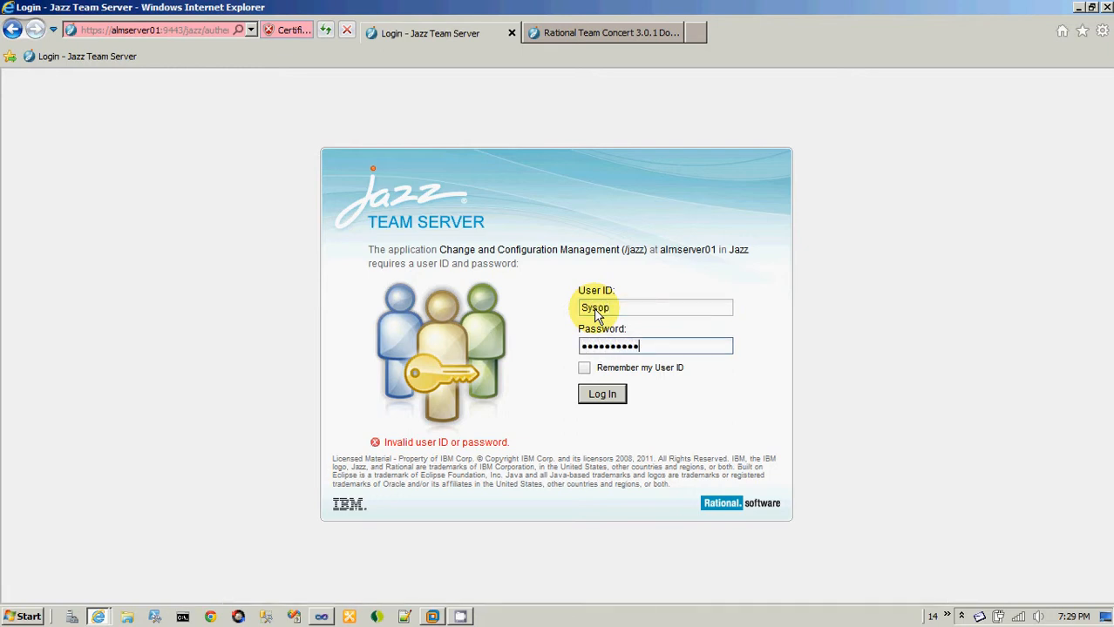
pyautogui.press('Return')
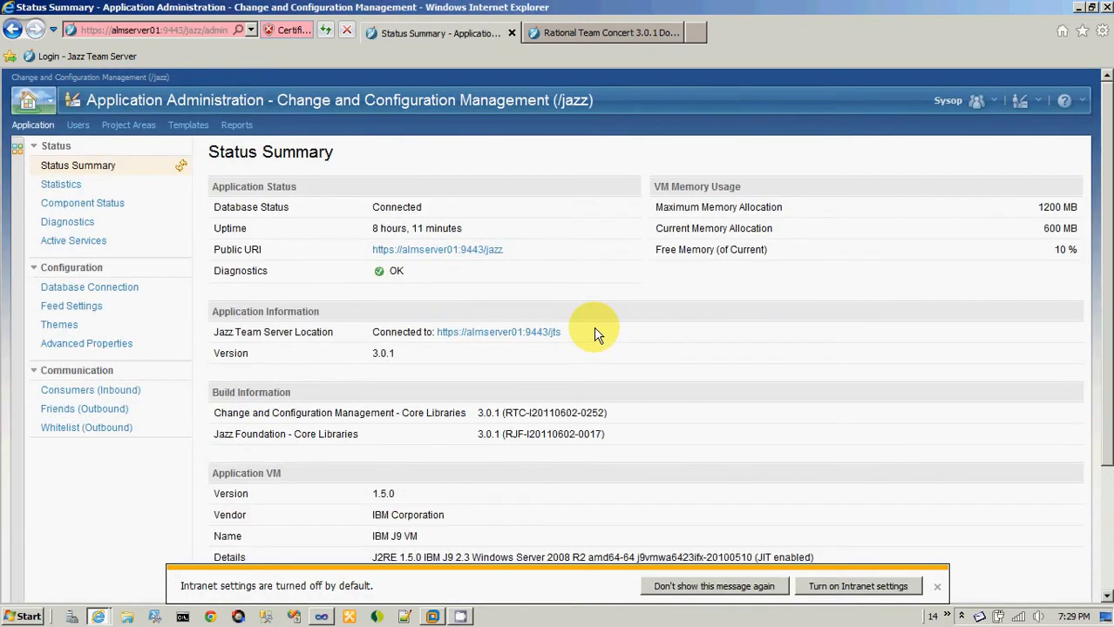
# Switch to Visual Studio and create the repository connection as Sysop with the account password, set to remember the password.
pyautogui.hotkey('alt', 'Tab')
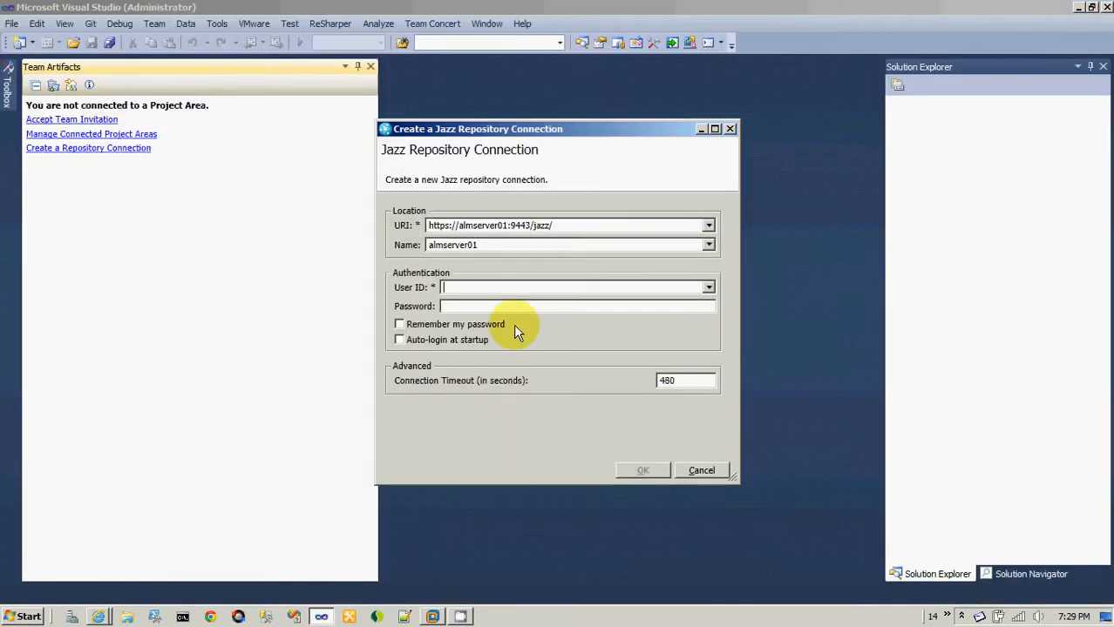
pyautogui.write('Sysop')
pyautogui.press('Tab')
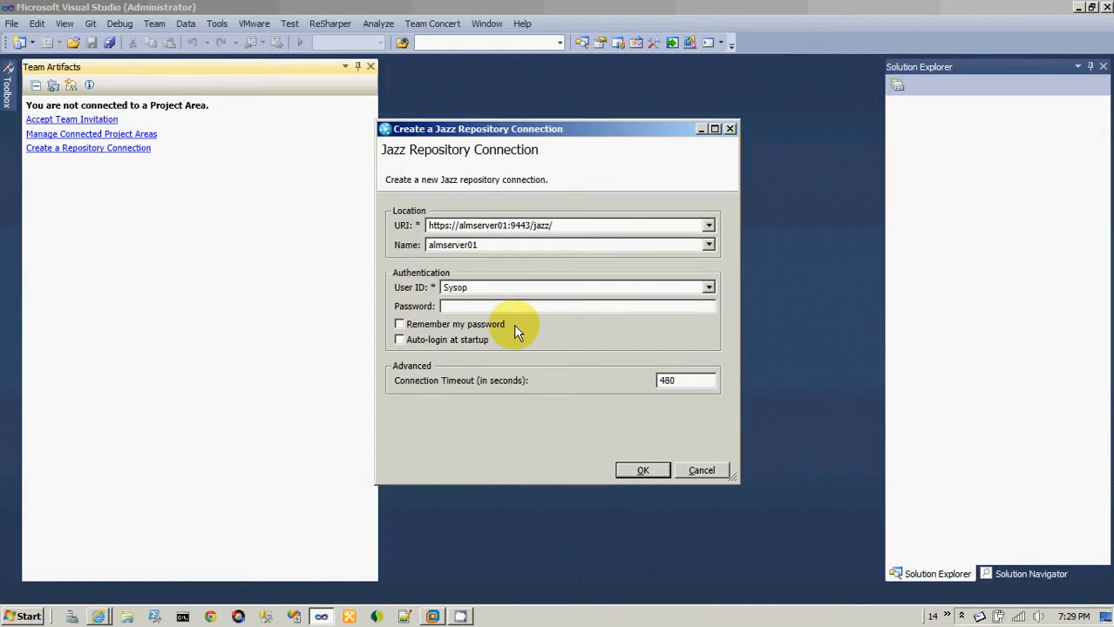
pyautogui.write('••••••••••')
pyautogui.click(462, 330)
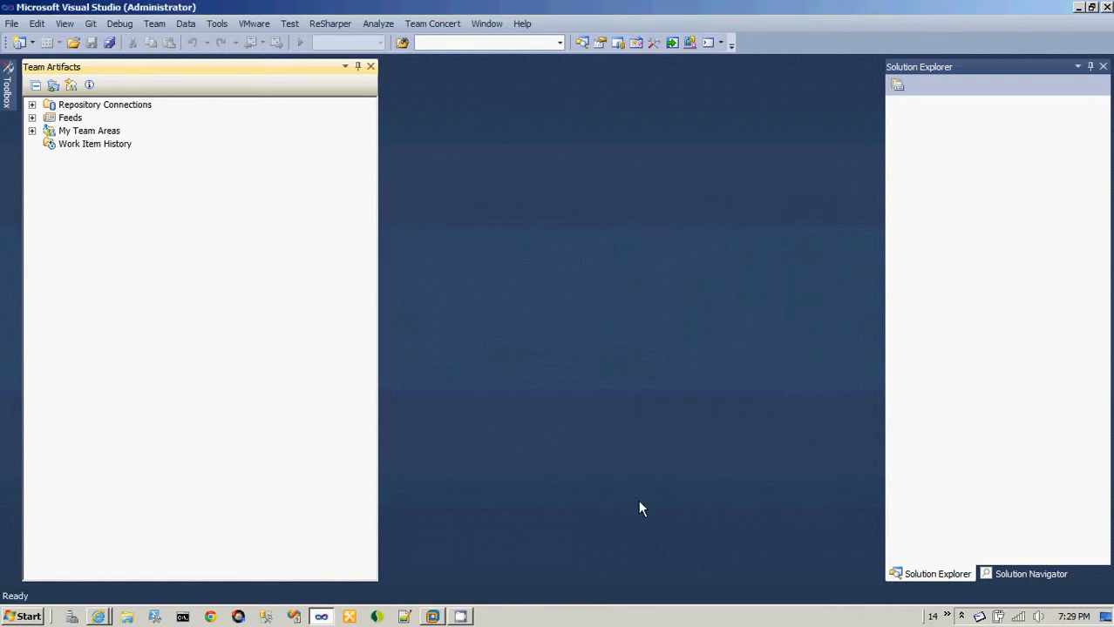
# Check the new repository connection and connect the Speakeasy Distillery project area through Sysop@almserver01.
pyautogui.click(33, 104)
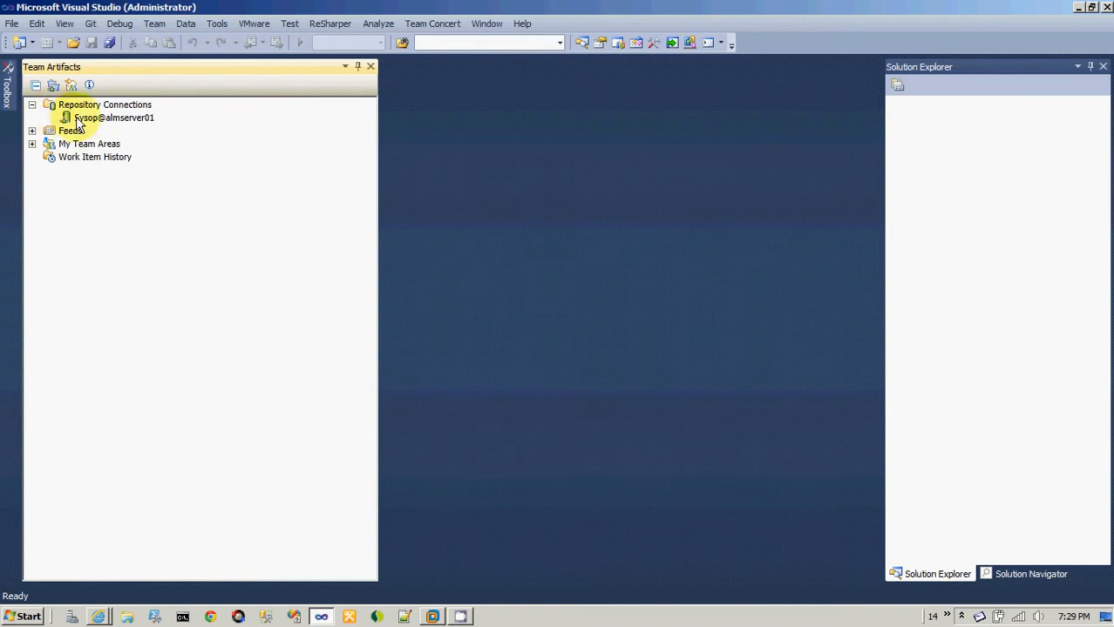
pyautogui.click(32, 105)
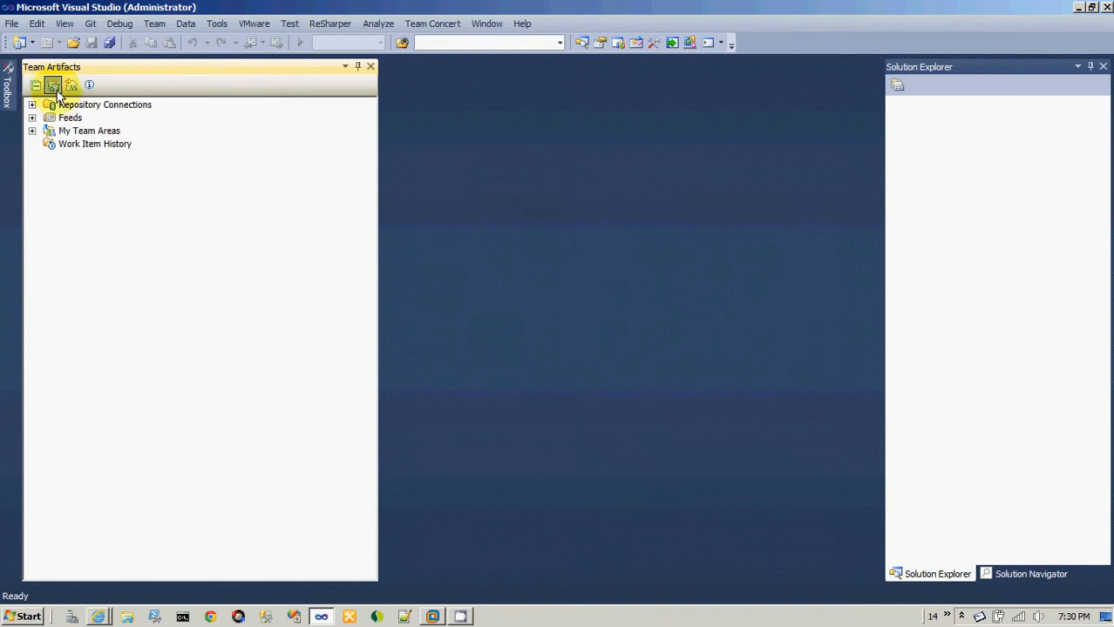
pyautogui.click(54, 87)
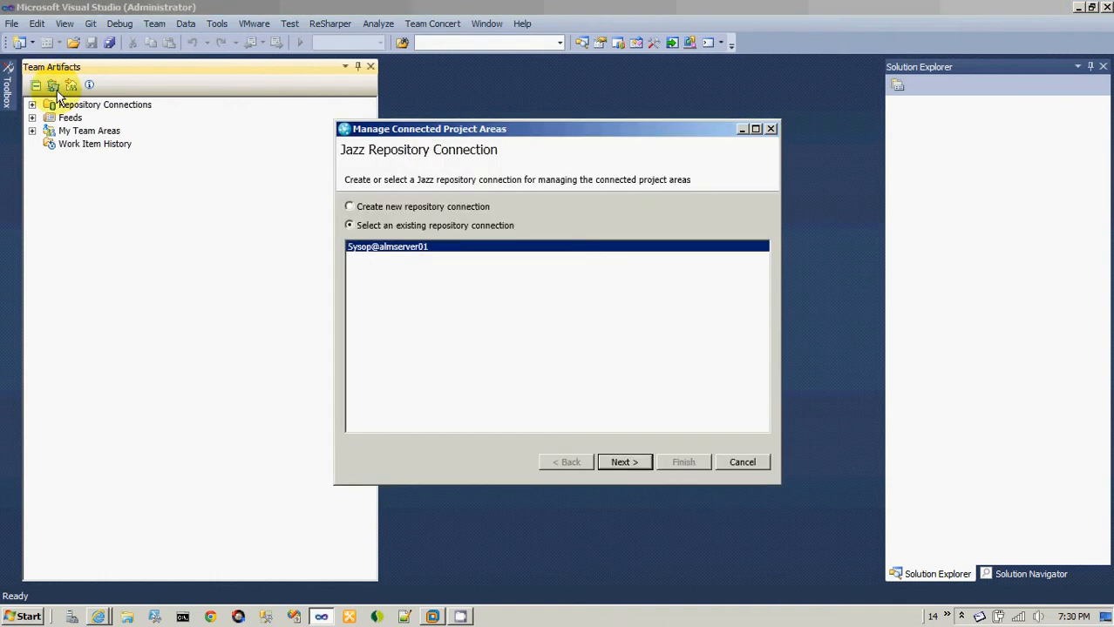
pyautogui.click(632, 463)
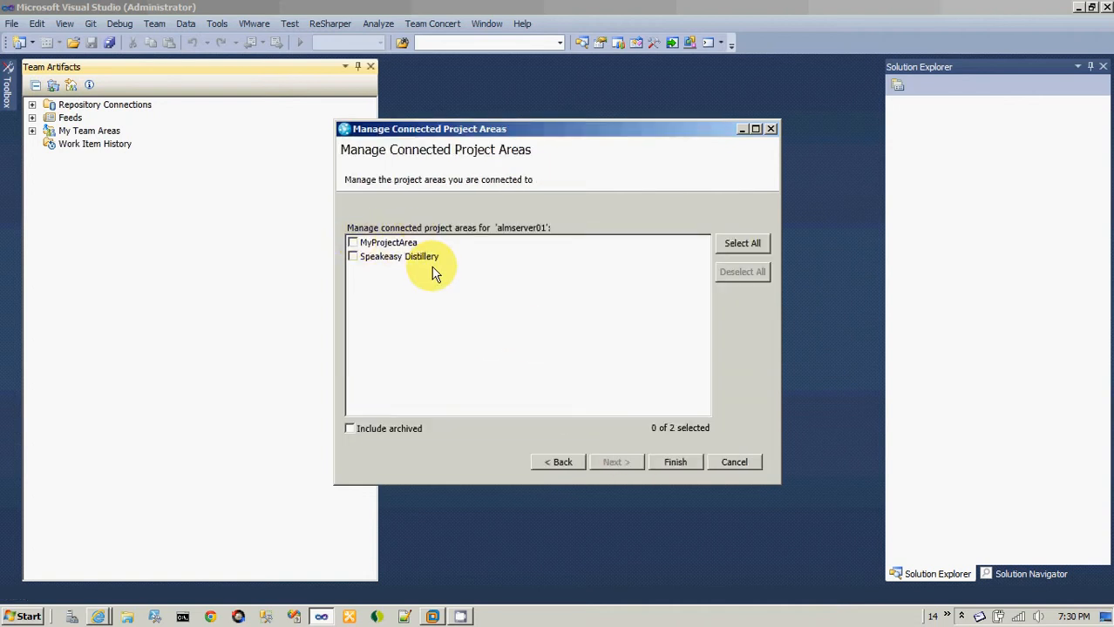
pyautogui.click(352, 257)
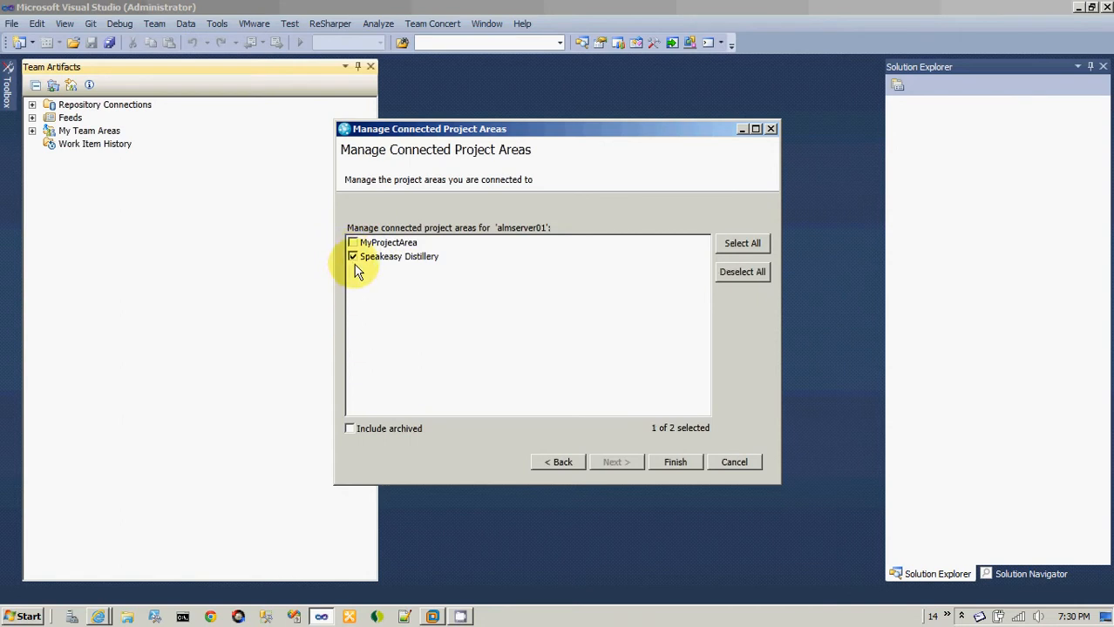
pyautogui.click(671, 460)
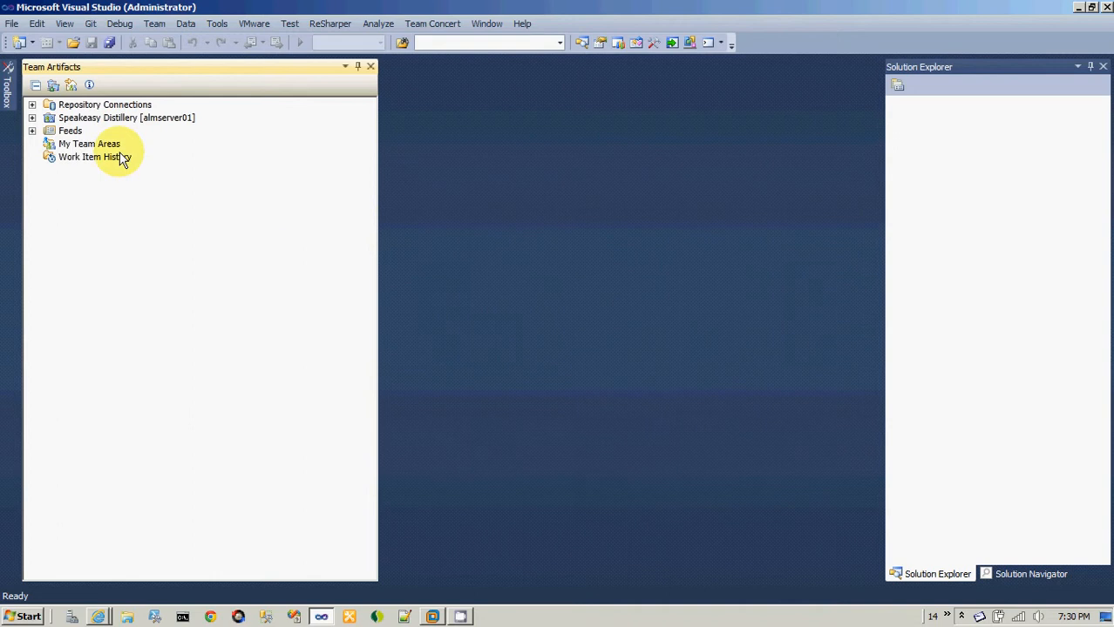
# Expand the Speakeasy Distillery project area down to its Current Plans.
pyautogui.click(113, 119)
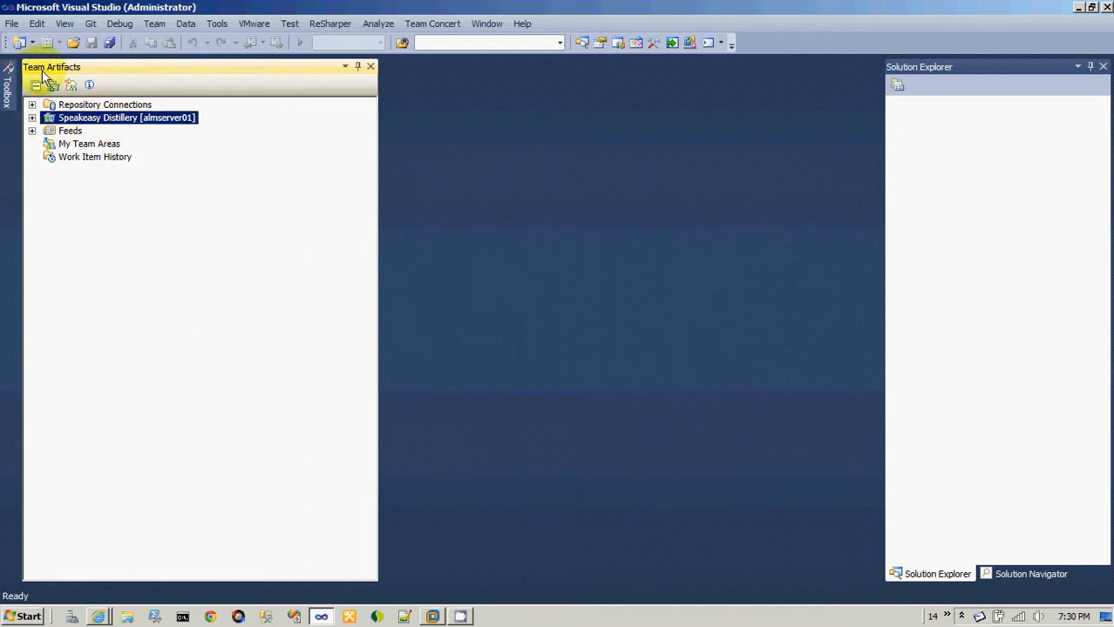
pyautogui.click(31, 118)
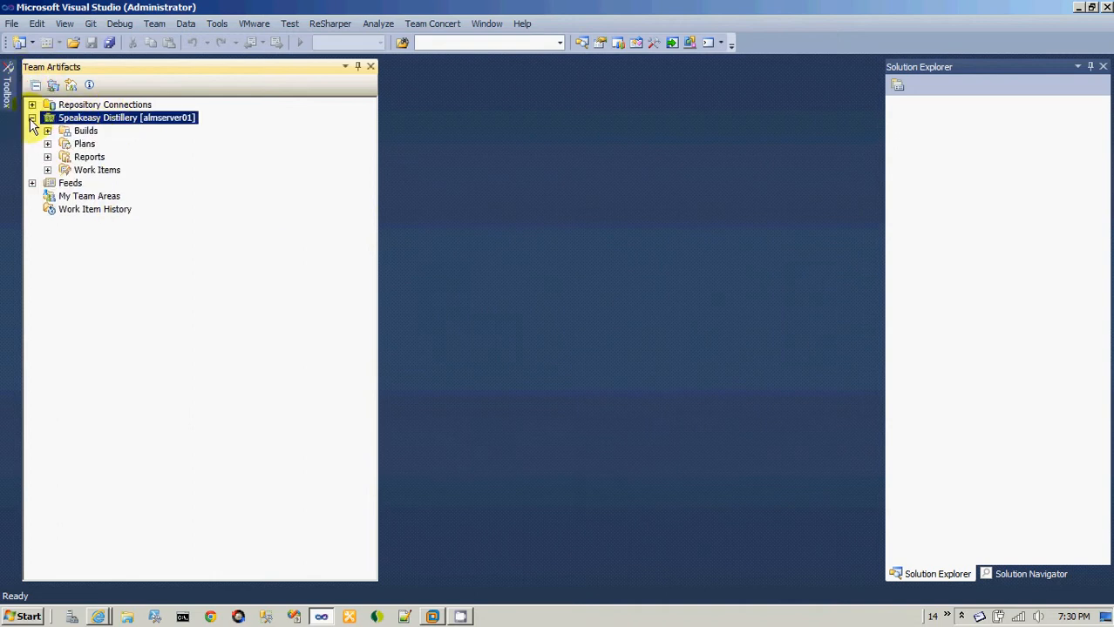
pyautogui.click(74, 133)
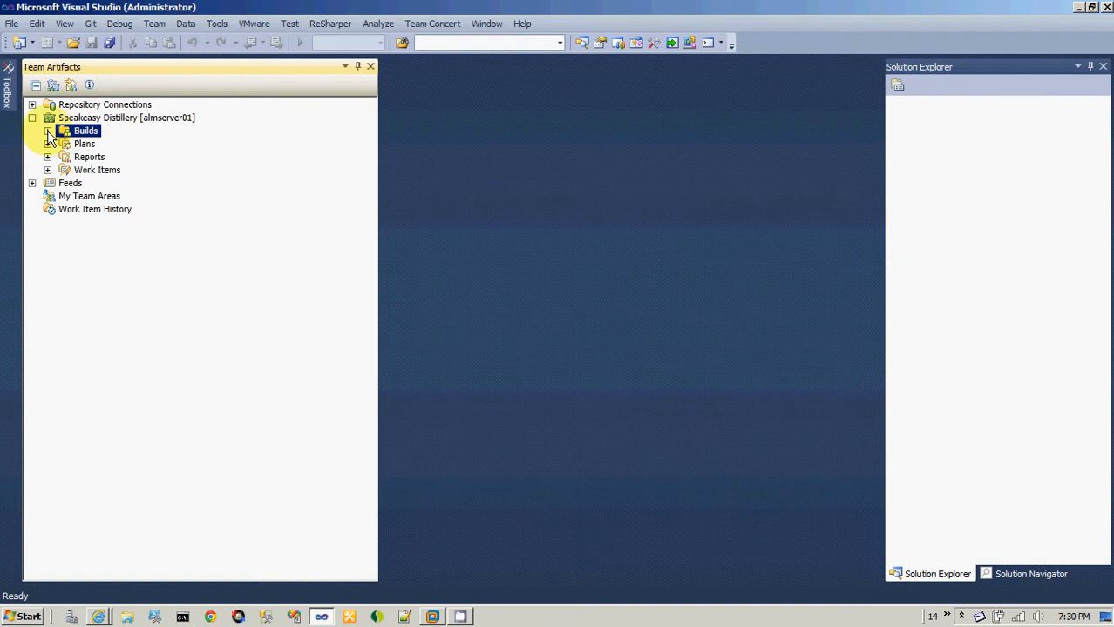
pyautogui.click(48, 142)
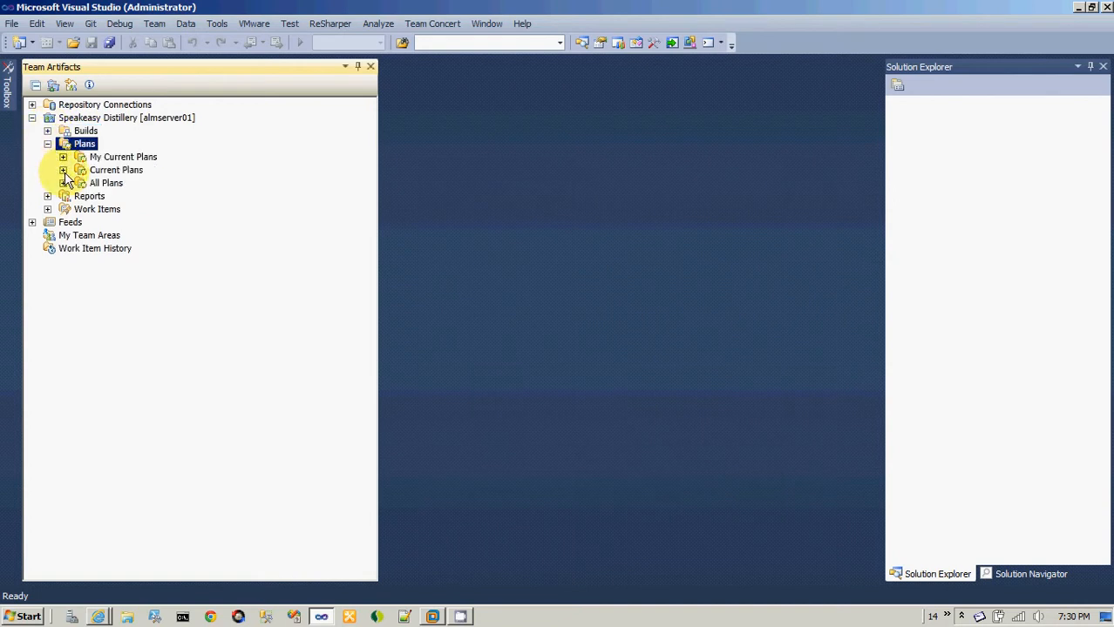
pyautogui.click(64, 171)
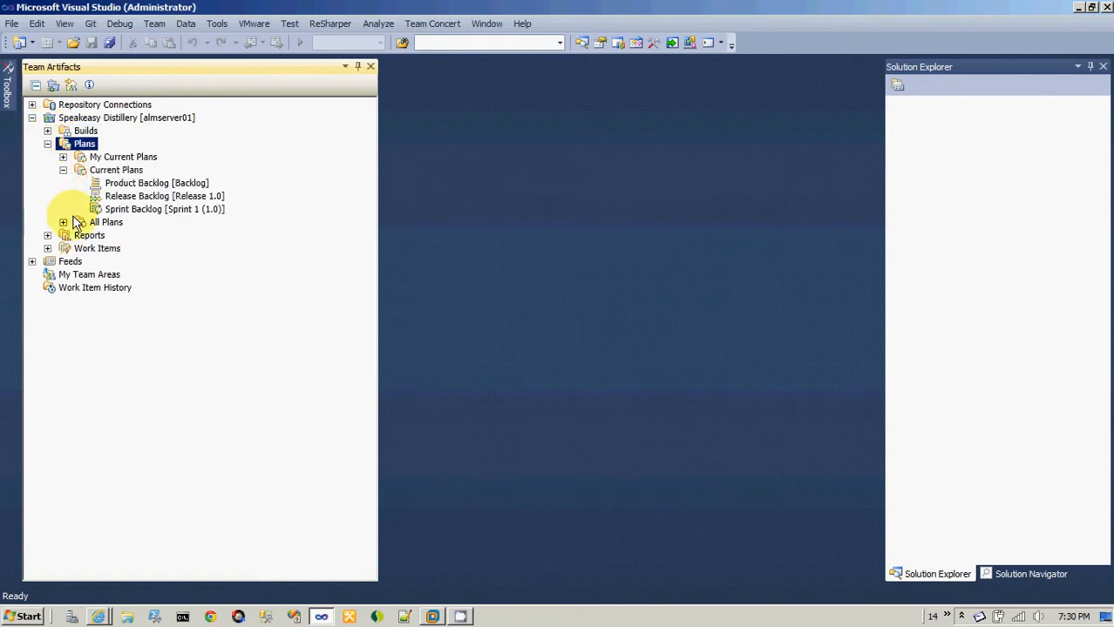
# Look through the Product Backlog, Release Backlog and Sprint Backlog under Current Plans, and collapse the Plans folder.
pyautogui.click(146, 211)
pyautogui.click(156, 197)
pyautogui.click(155, 184)
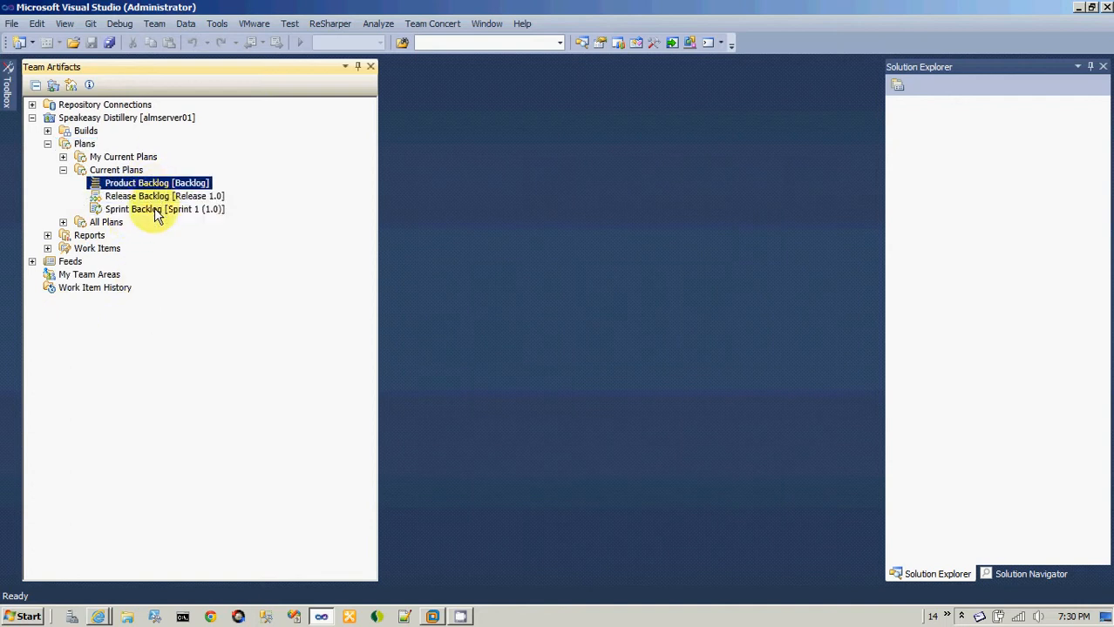
pyautogui.click(155, 211)
pyautogui.click(157, 184)
pyautogui.click(155, 197)
pyautogui.click(157, 214)
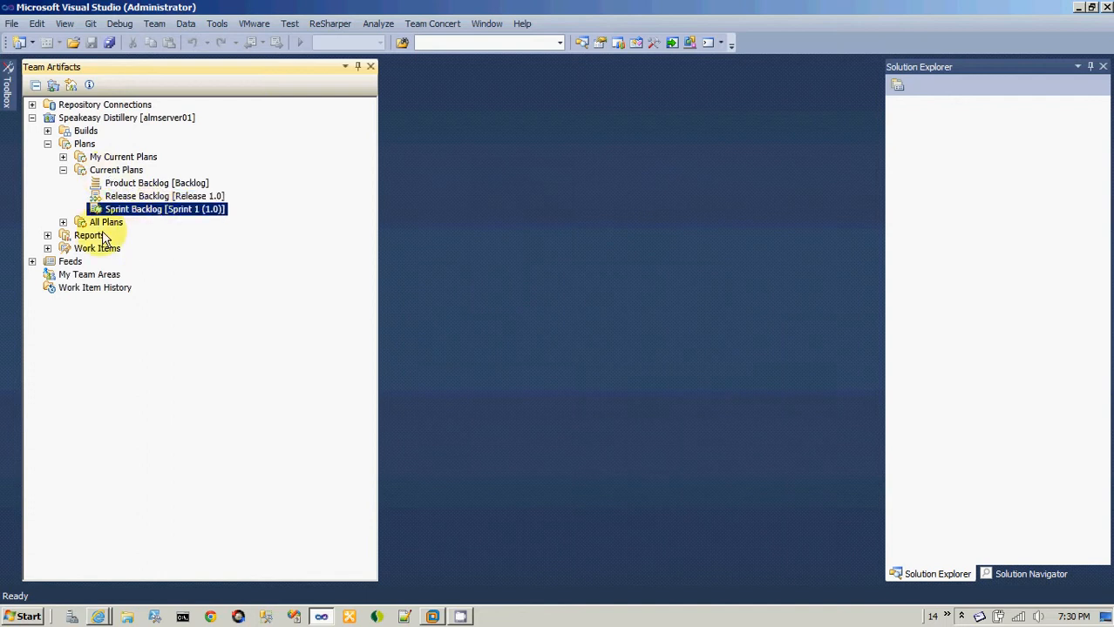
pyautogui.click(63, 170)
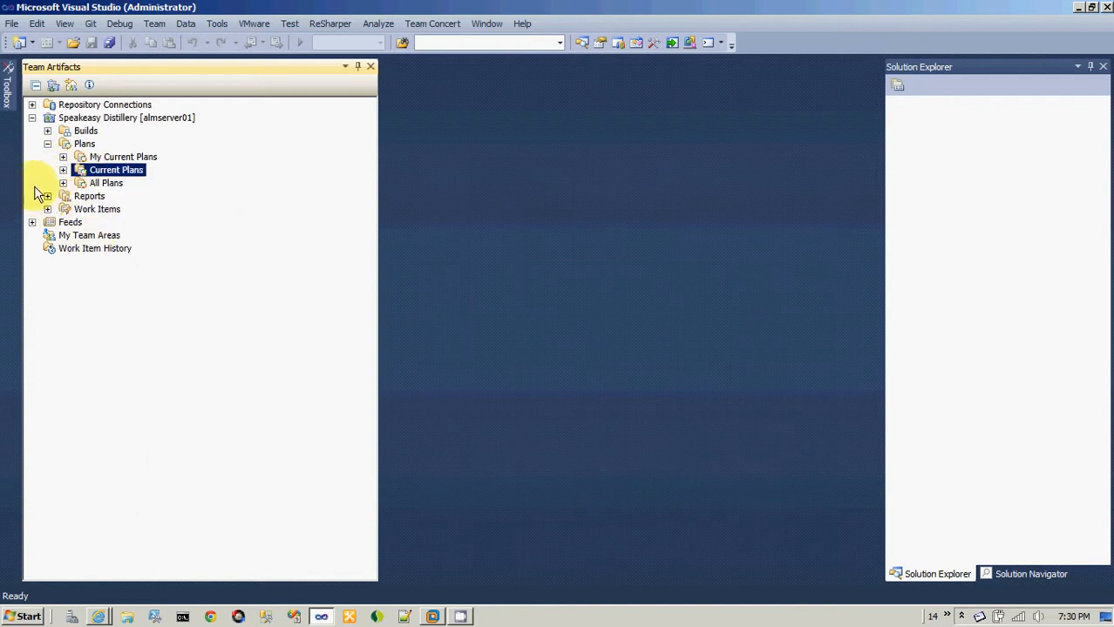
pyautogui.click(47, 144)
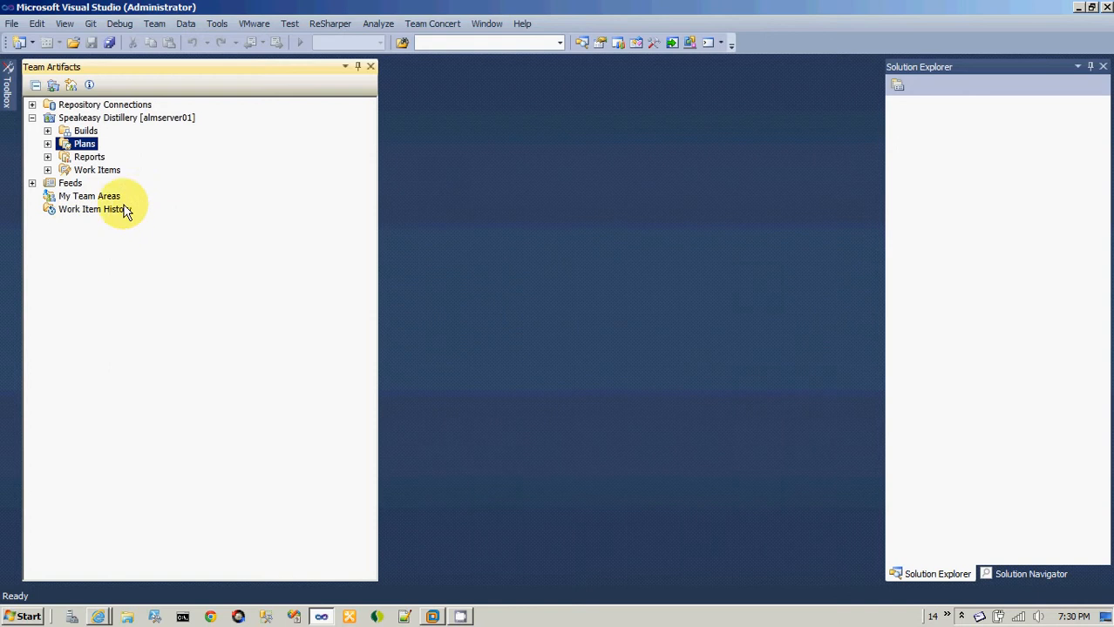
# Search the Sysop@almserver01 repository for streams with any owner, limited to 10 results.
pyautogui.click(442, 32)
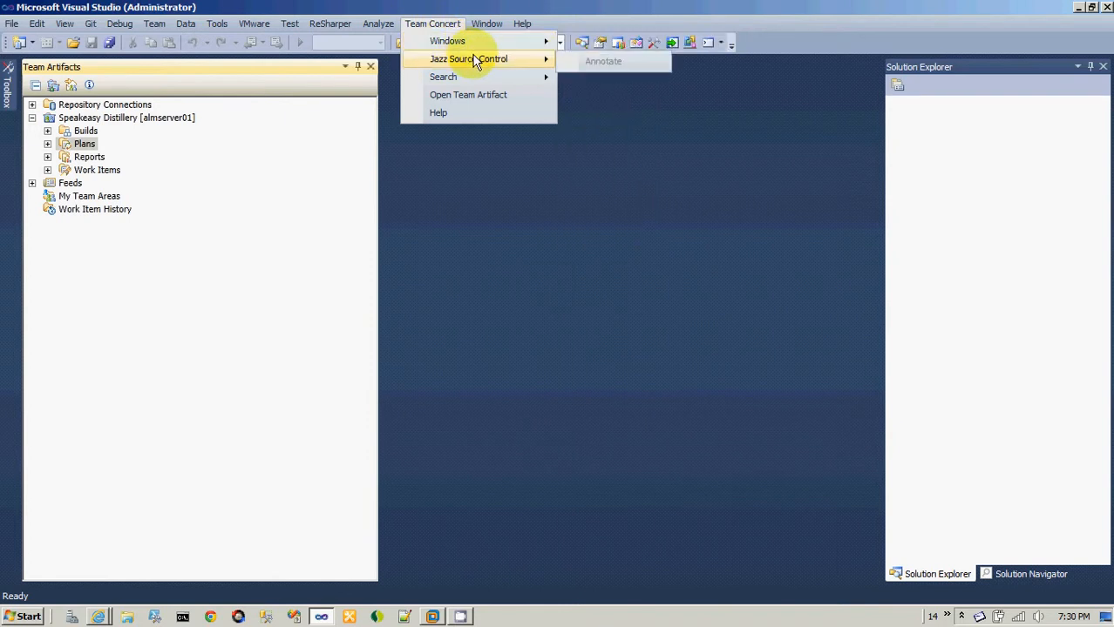
pyautogui.moveTo(490, 44)
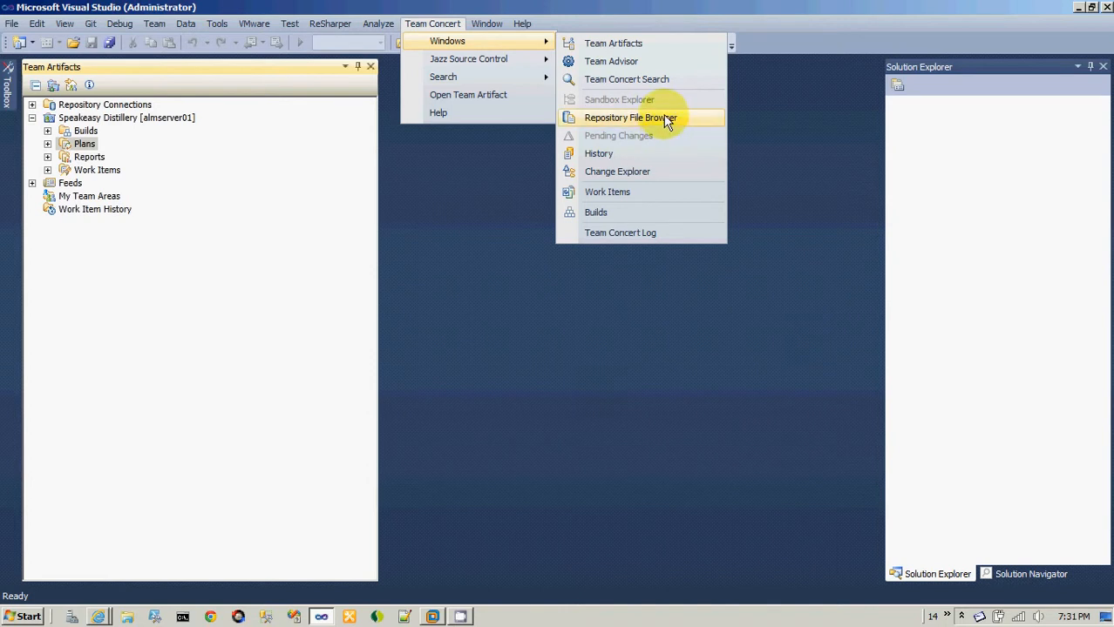
pyautogui.moveTo(519, 79)
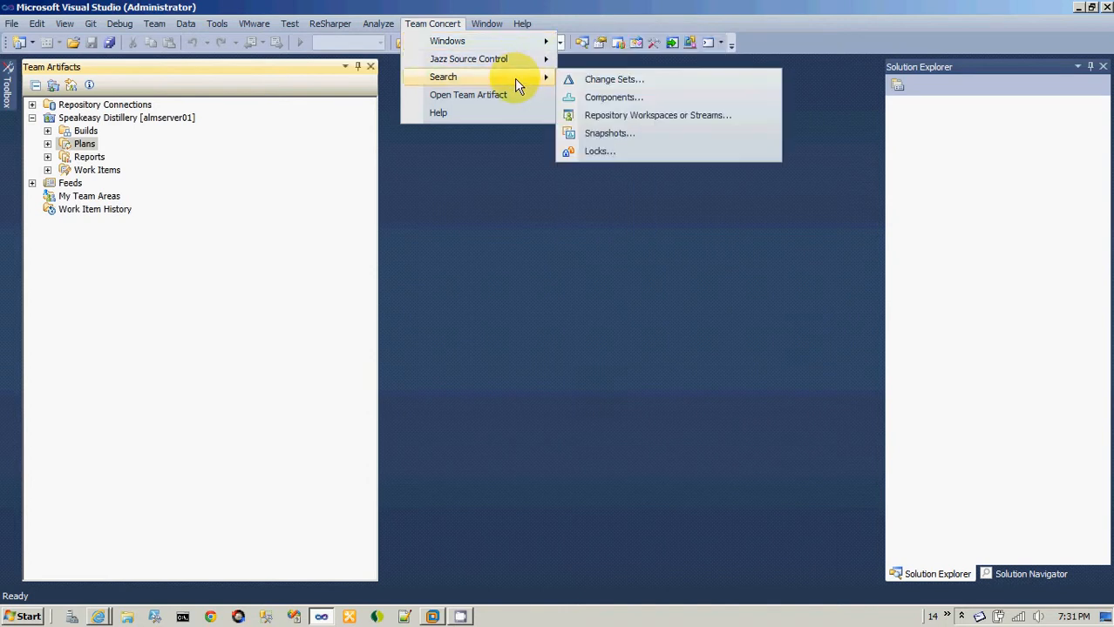
pyautogui.click(672, 120)
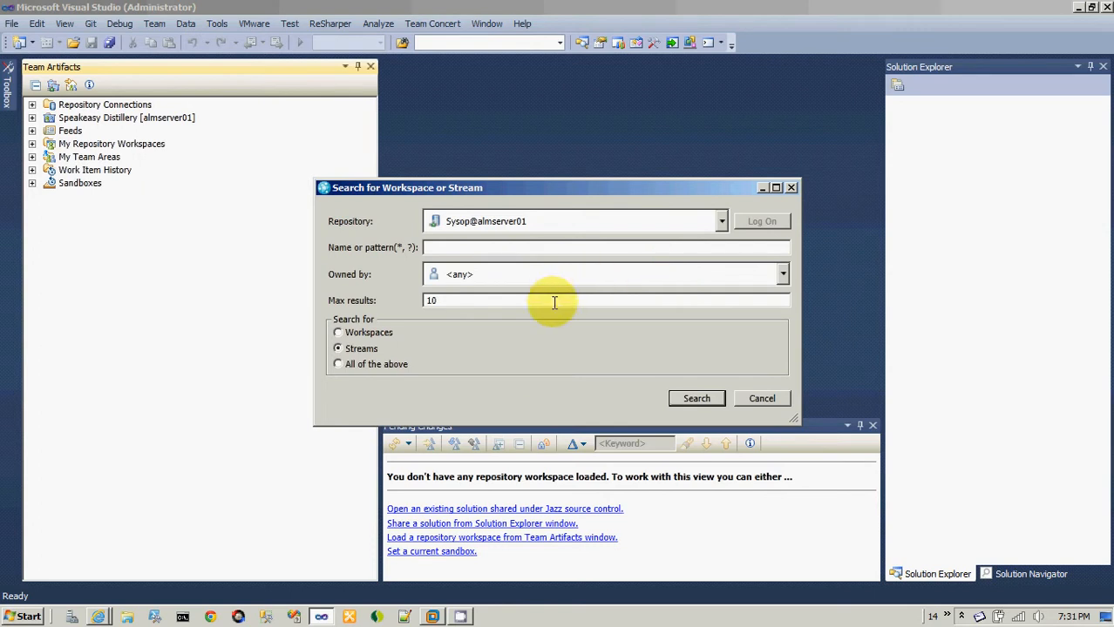
pyautogui.click(699, 401)
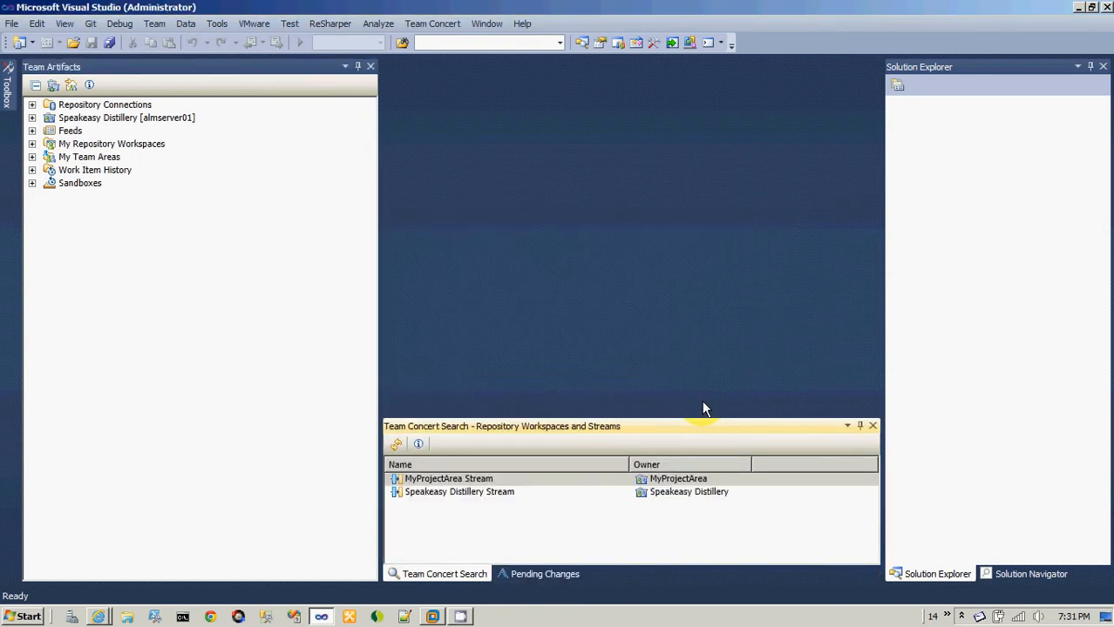
# Check My Repository Workspaces and the Source Control folder of the Speakeasy Distillery project area, and collapse the project area.
pyautogui.click(131, 144)
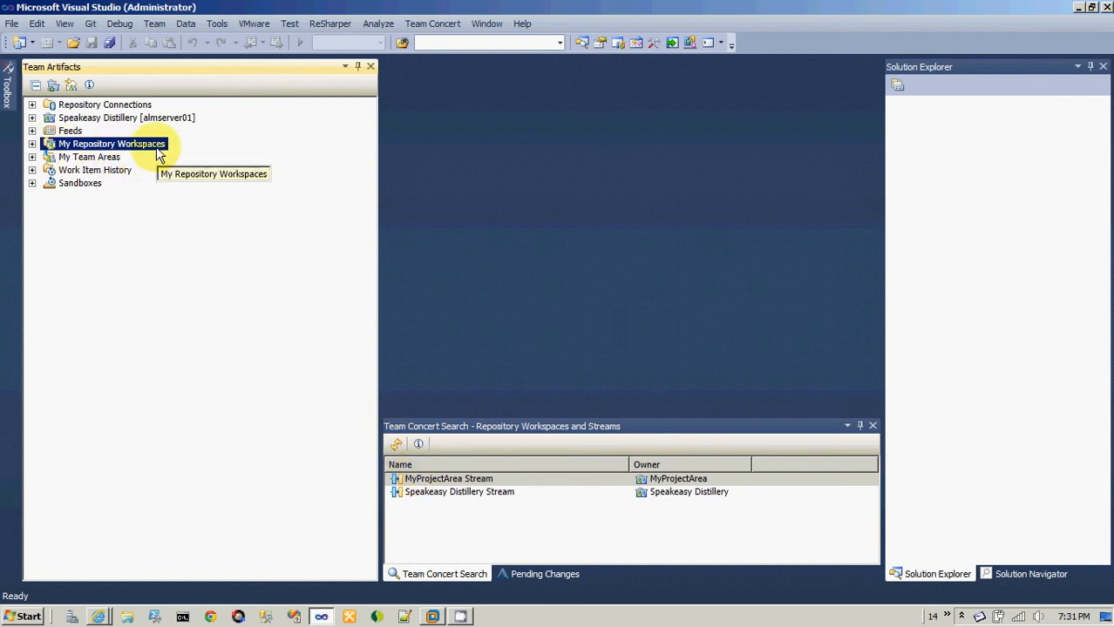
pyautogui.click(32, 117)
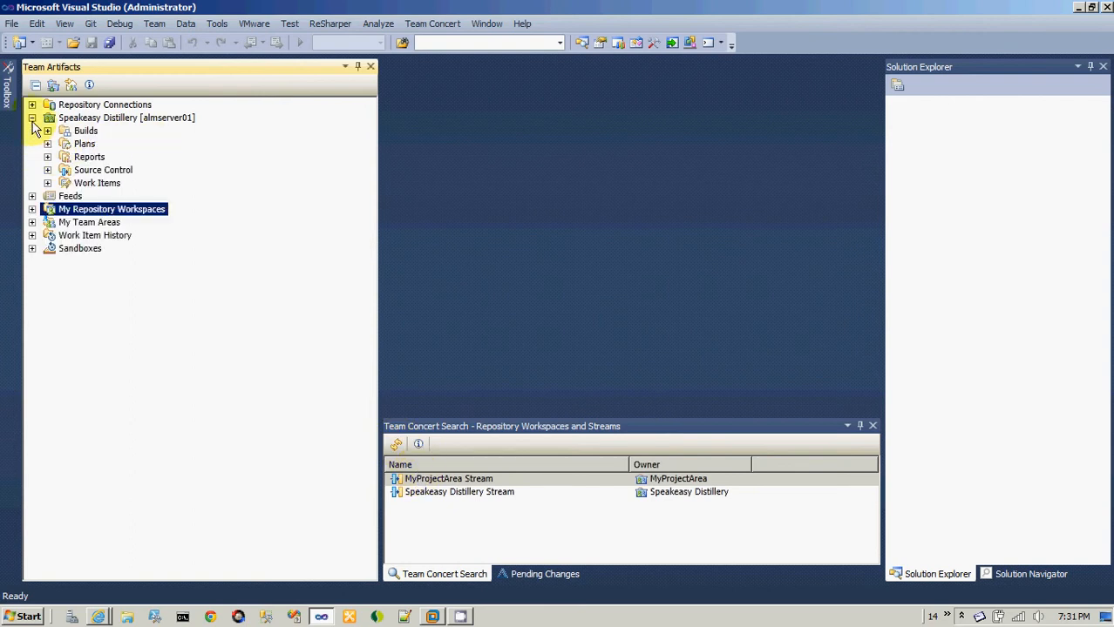
pyautogui.click(103, 170)
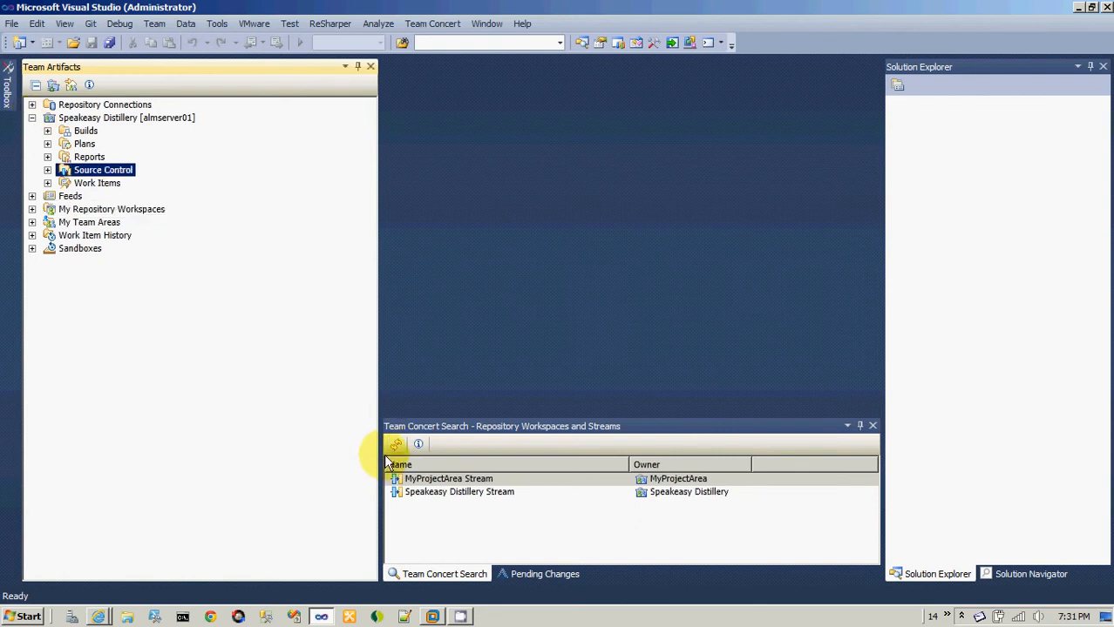
pyautogui.click(32, 117)
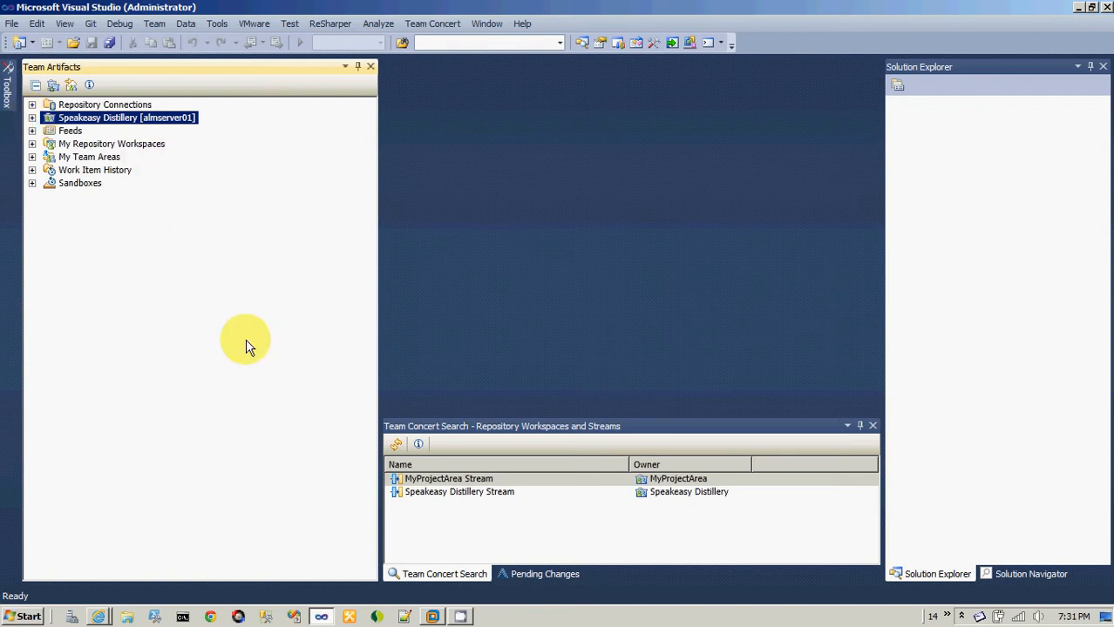
pyautogui.click(462, 617)
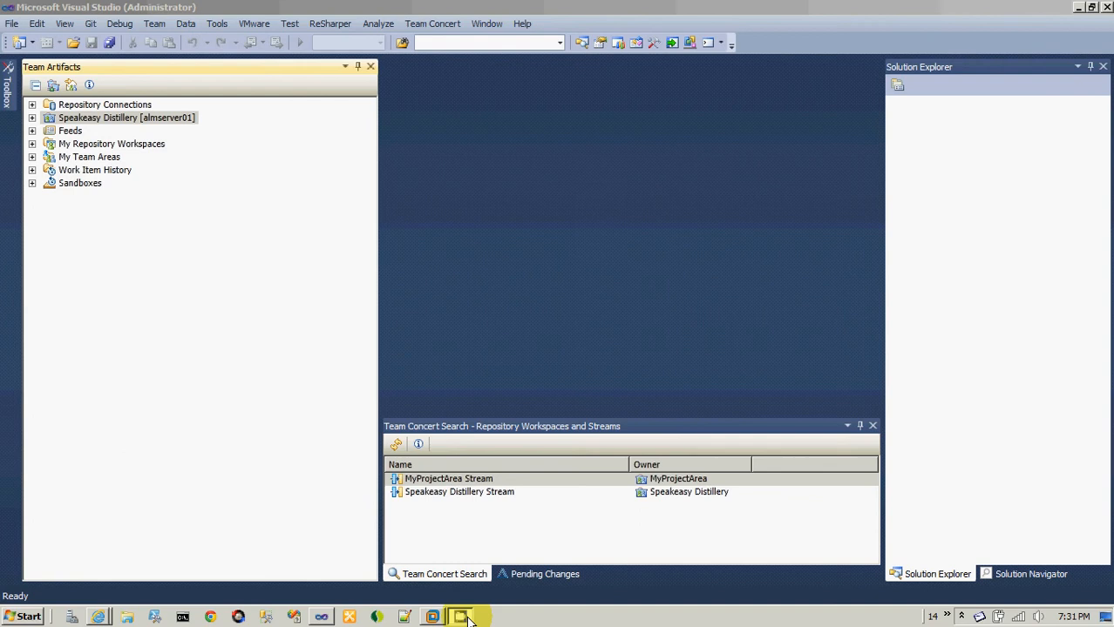
pyautogui.rightClick(468, 622)
pyautogui.click(468, 621)
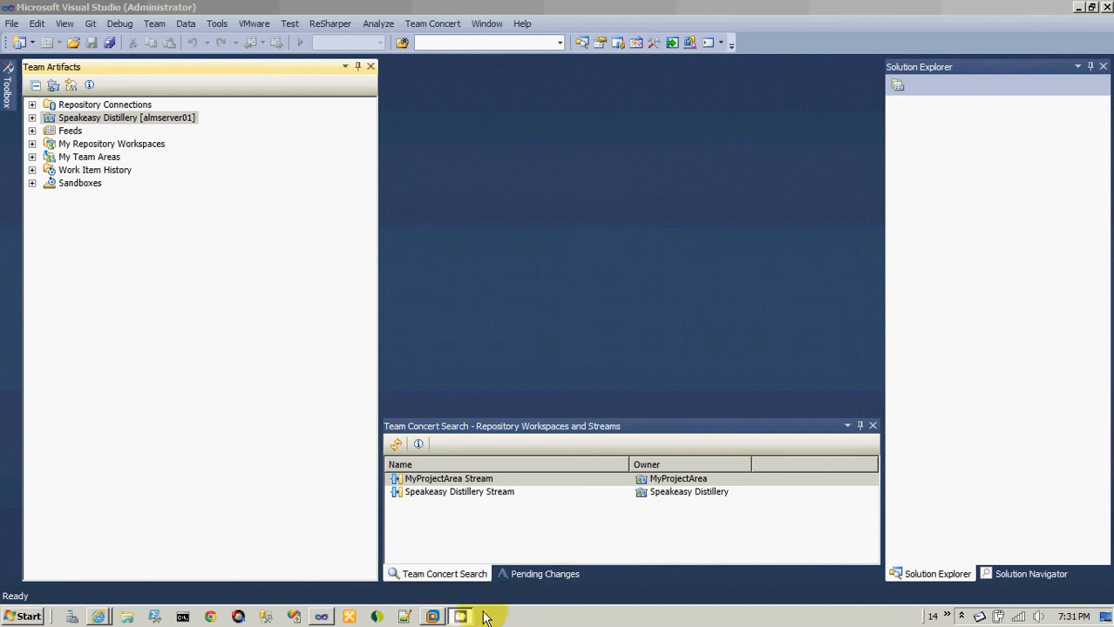
pyautogui.click(1078, 8)
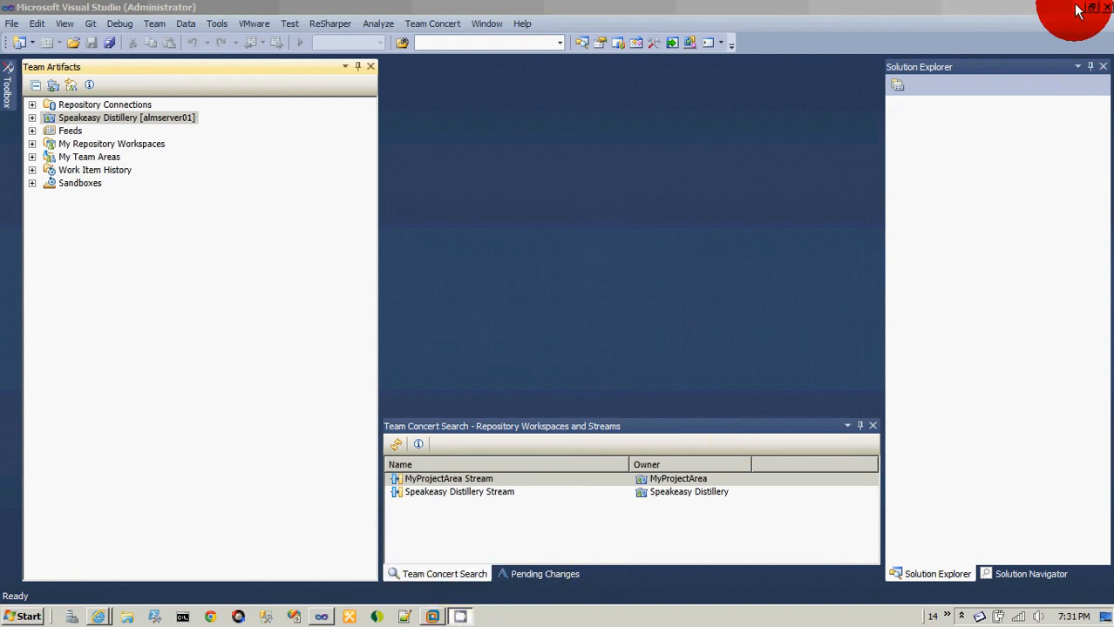
pyautogui.click(1072, 8)
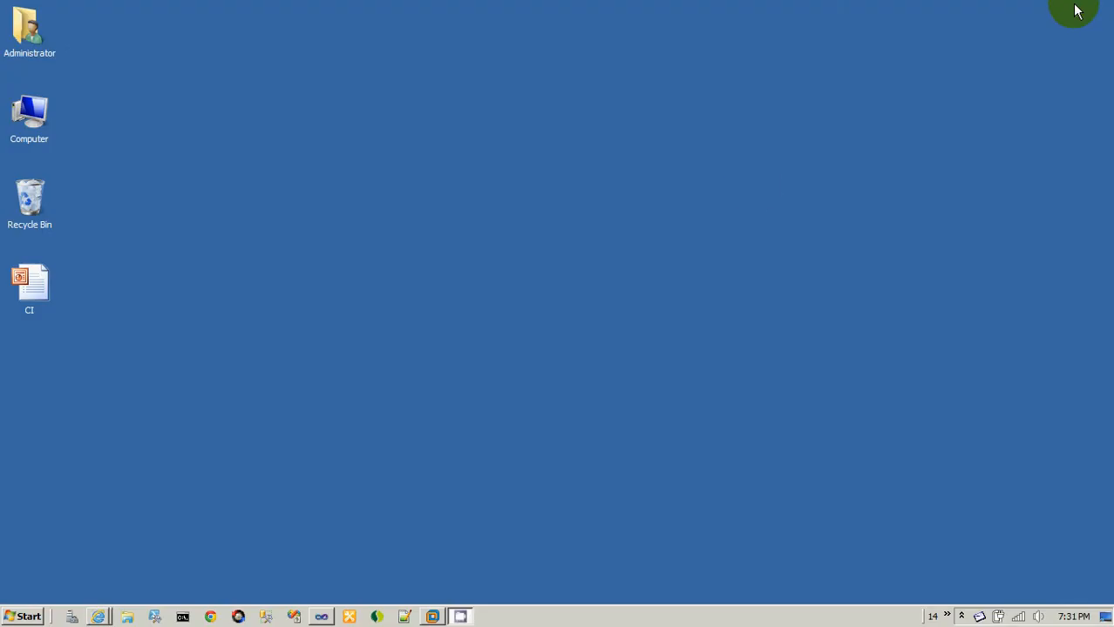
pyautogui.rightClick(467, 621)
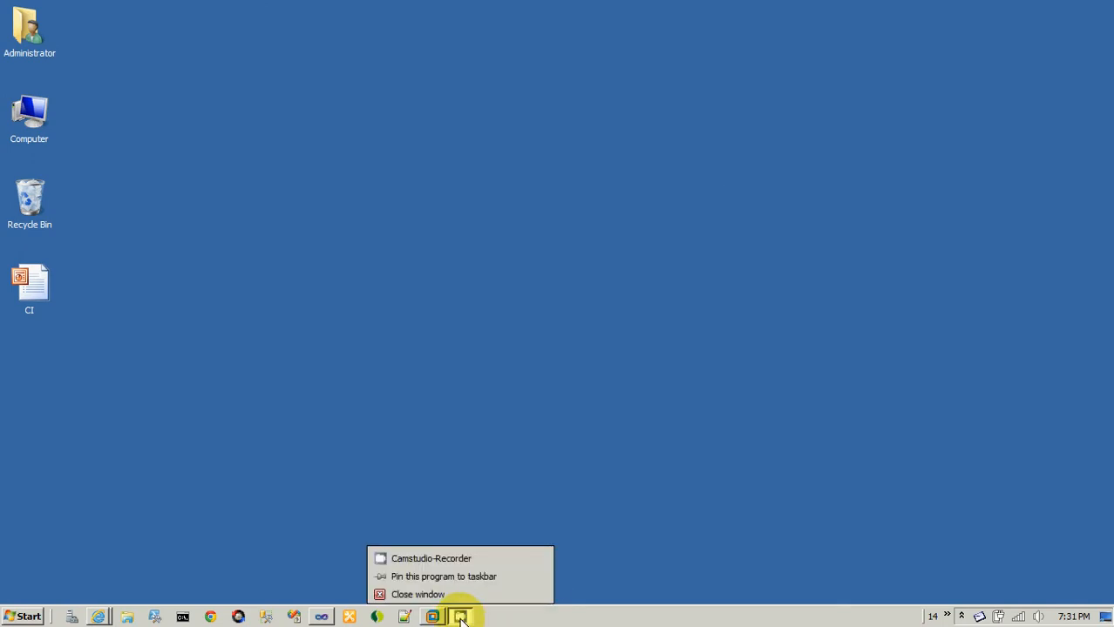
pyautogui.click(467, 557)
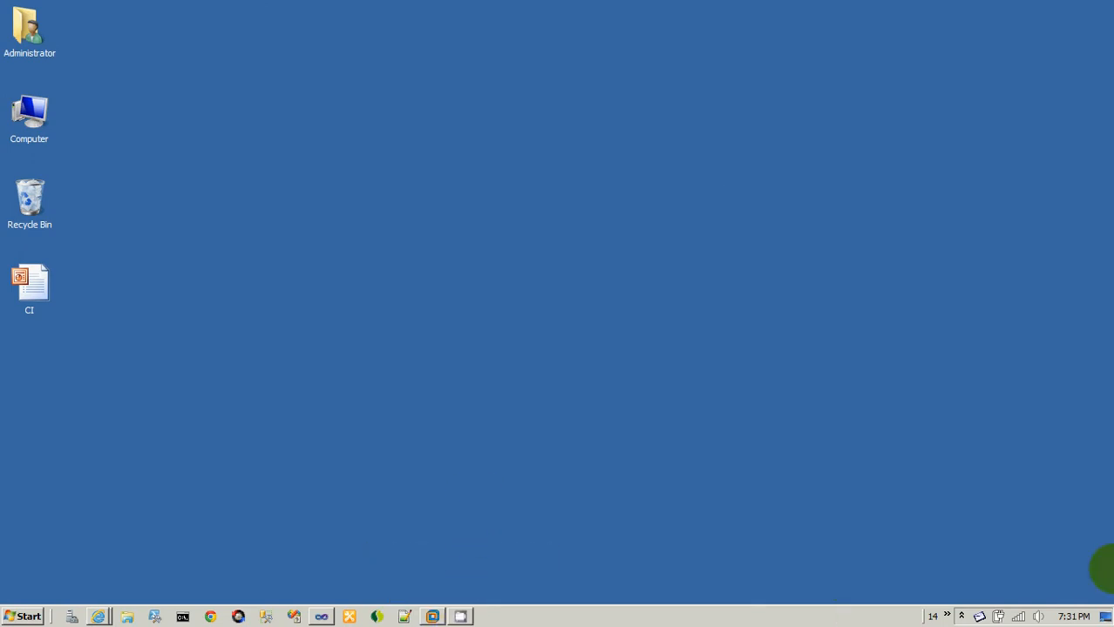
pyautogui.click(961, 616)
pyautogui.click(986, 554)
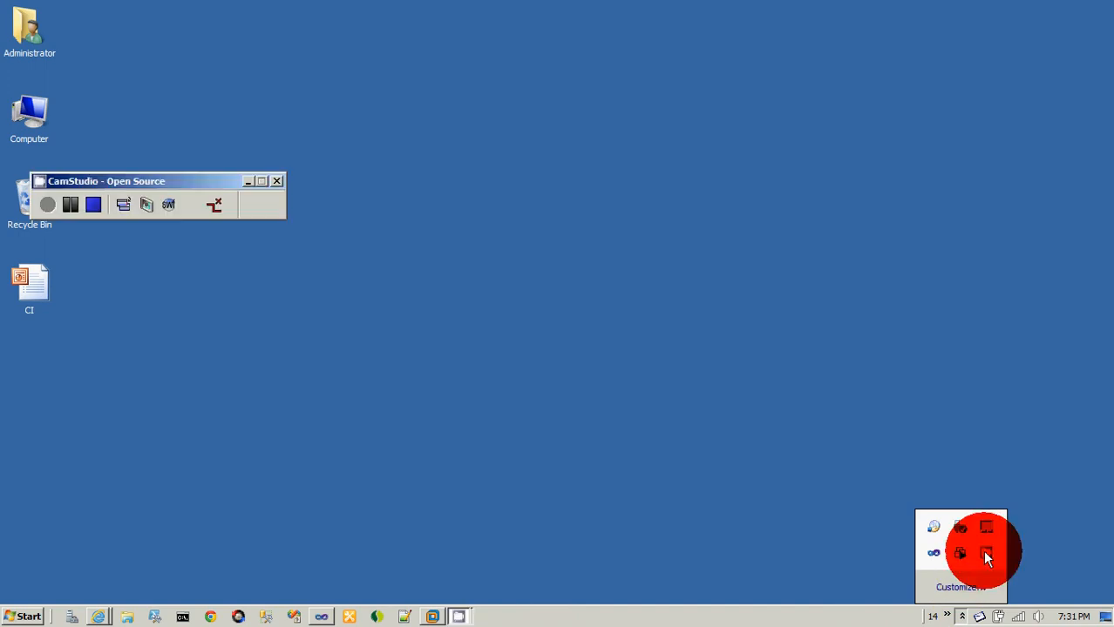